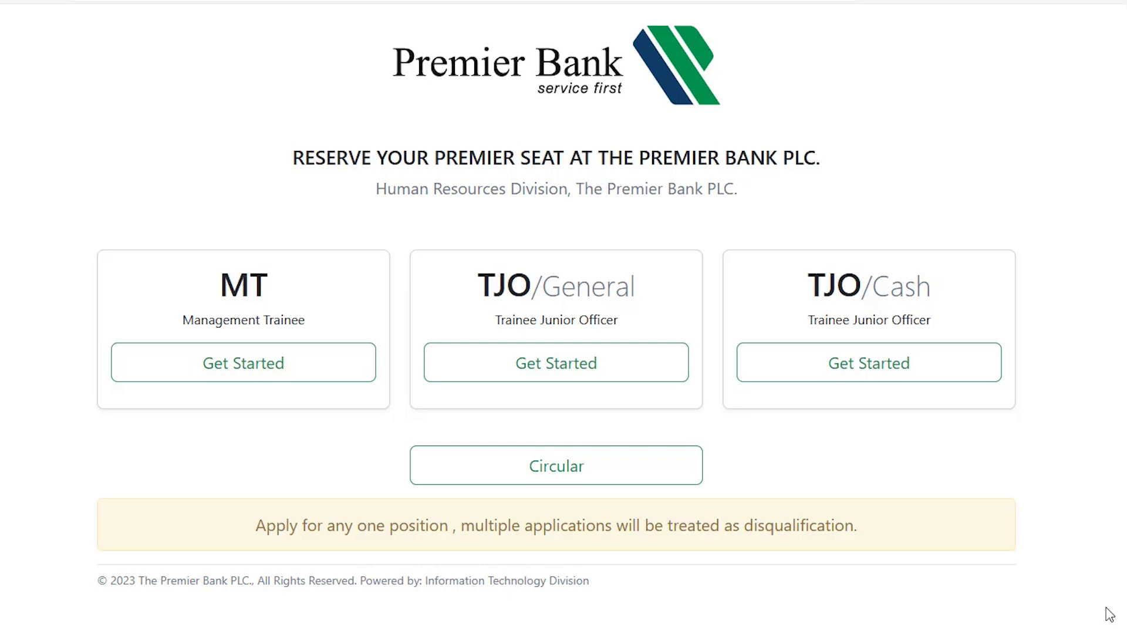
Step: Highlight the MT, TJO/General and TJO/Cash position headings for emphasis
left_click(874, 379)
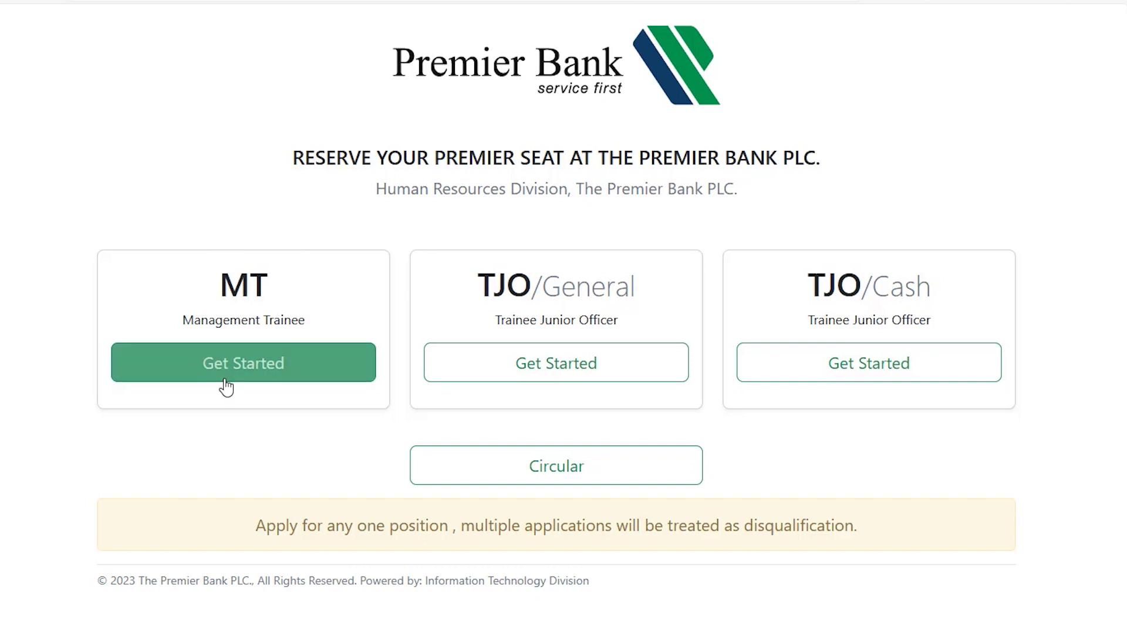
left_click(476, 370)
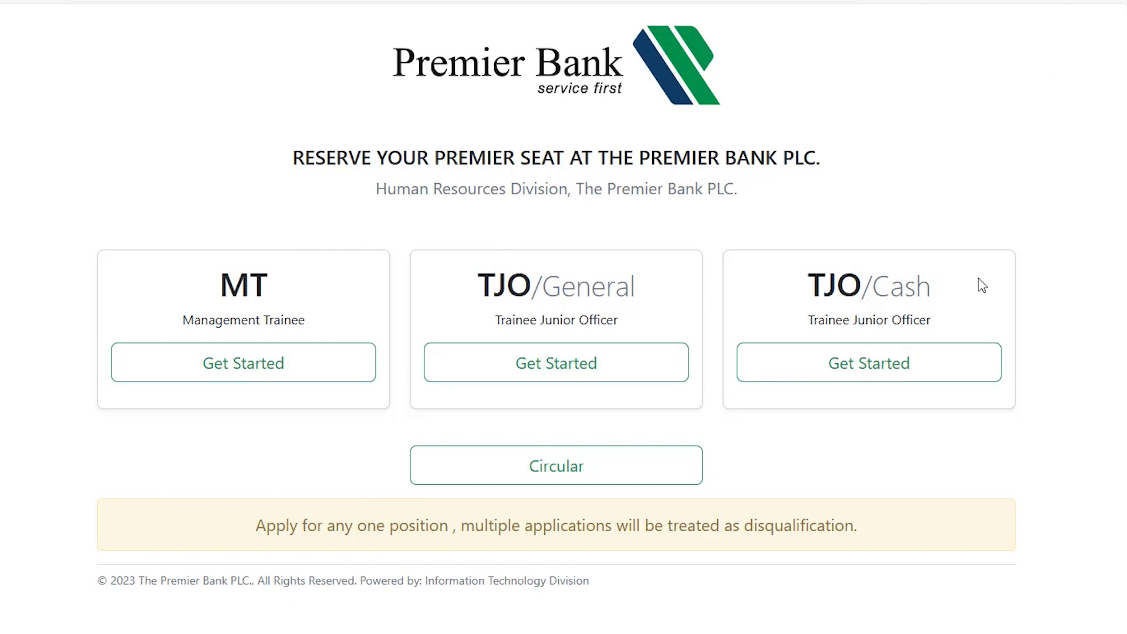
left_click_drag(211, 286, 289, 290)
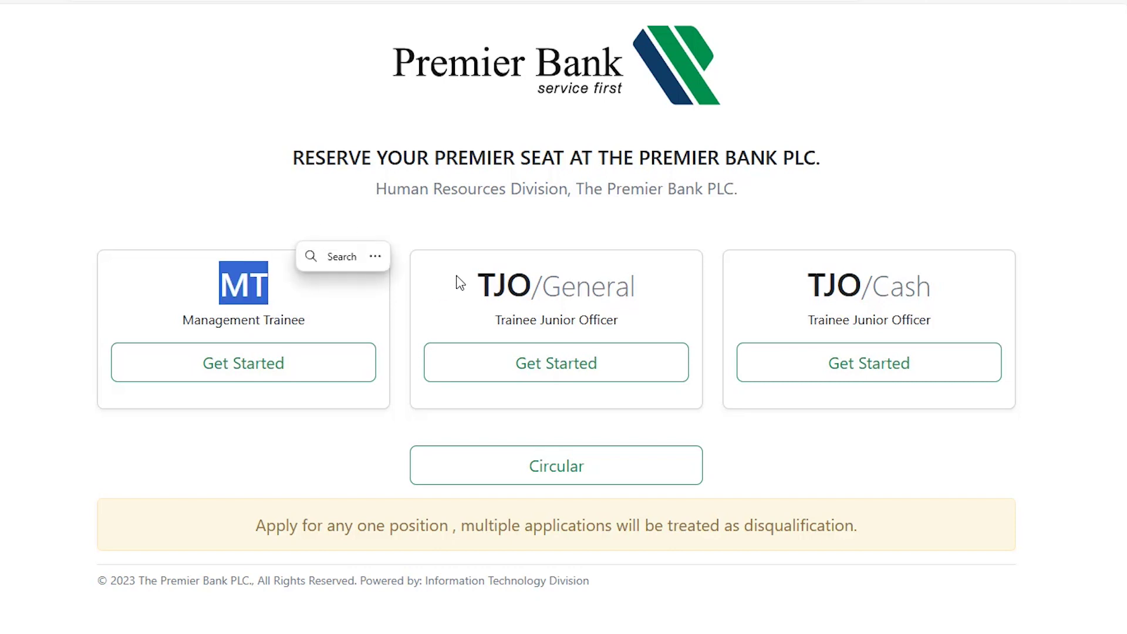
left_click_drag(477, 284, 671, 300)
left_click(959, 114)
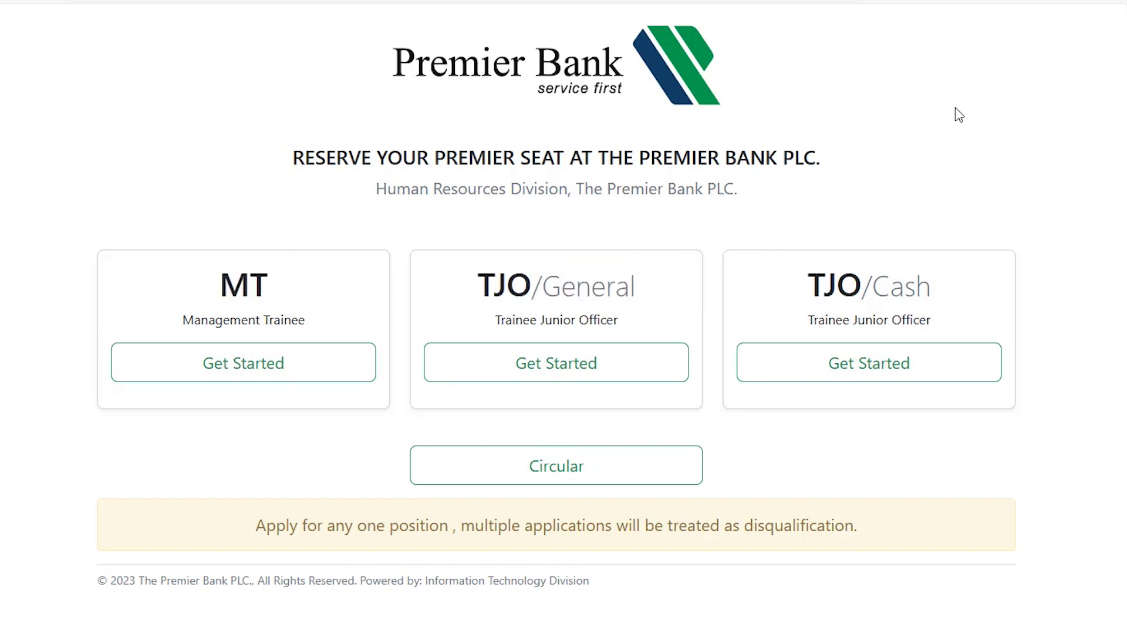
left_click_drag(813, 287, 964, 287)
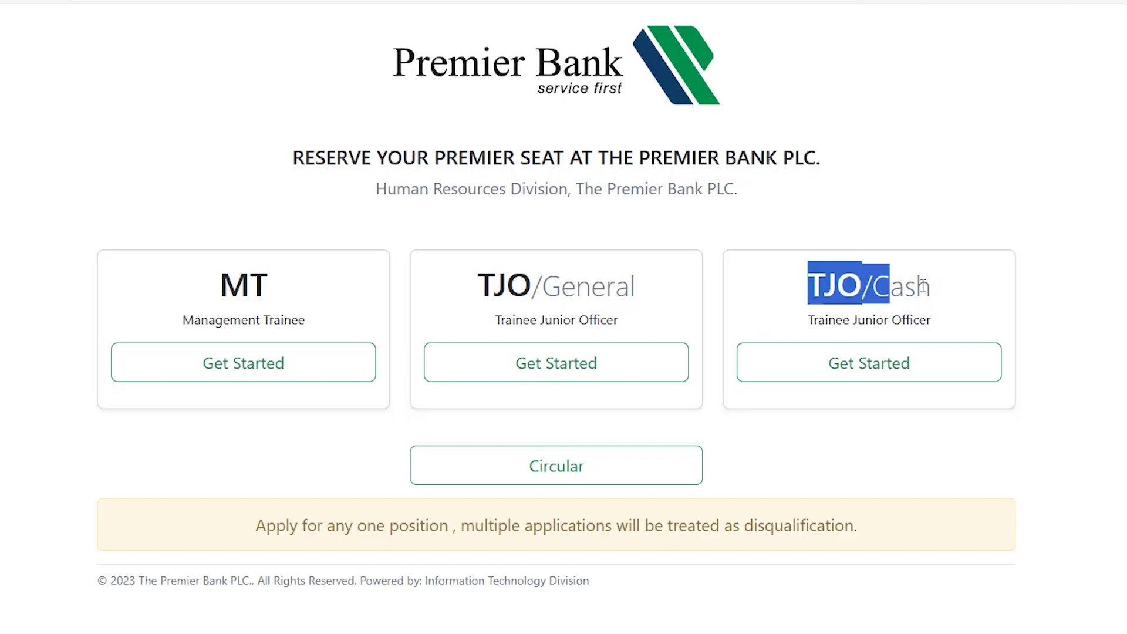
left_click(1021, 118)
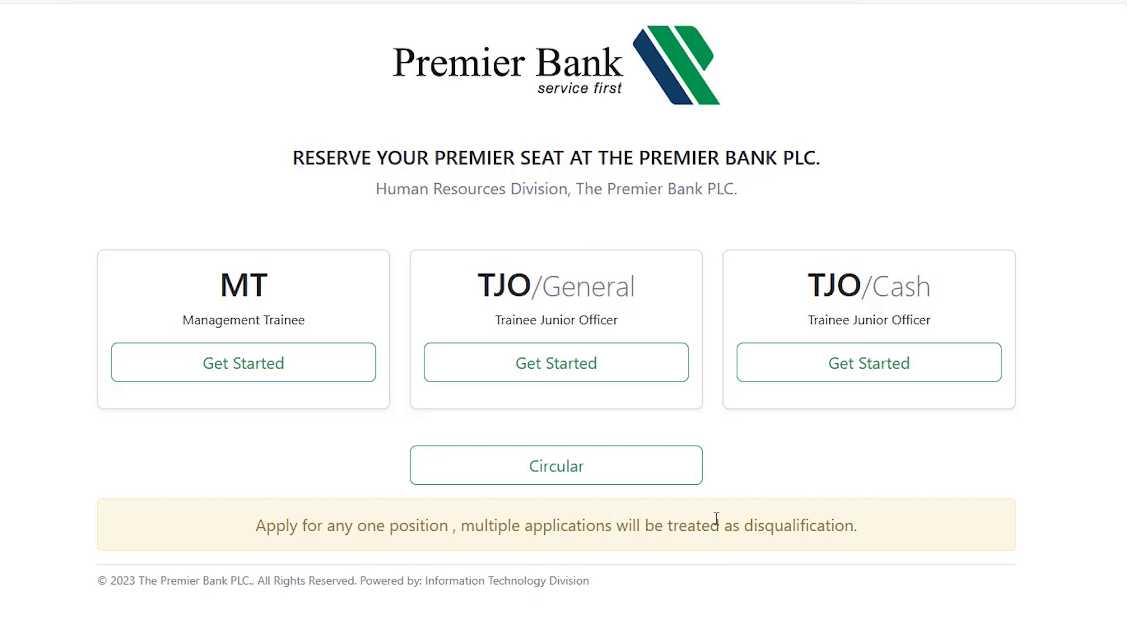
Step: Re-highlight the TJO headings and the one-position warning, then open the TJO/General form
left_click_drag(482, 282, 668, 293)
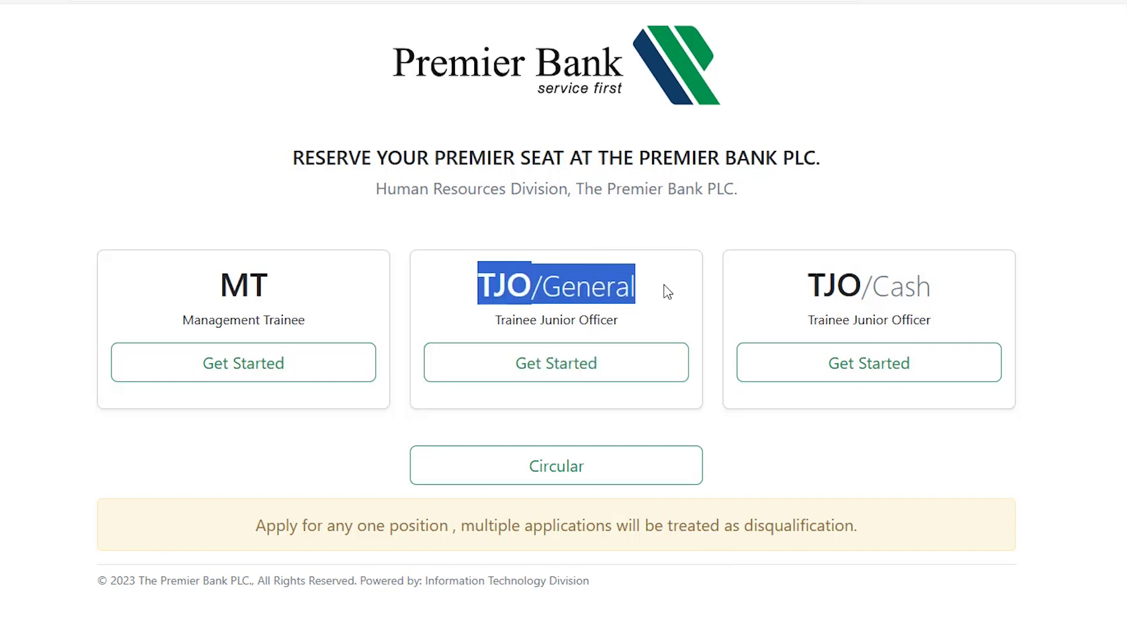
left_click(991, 98)
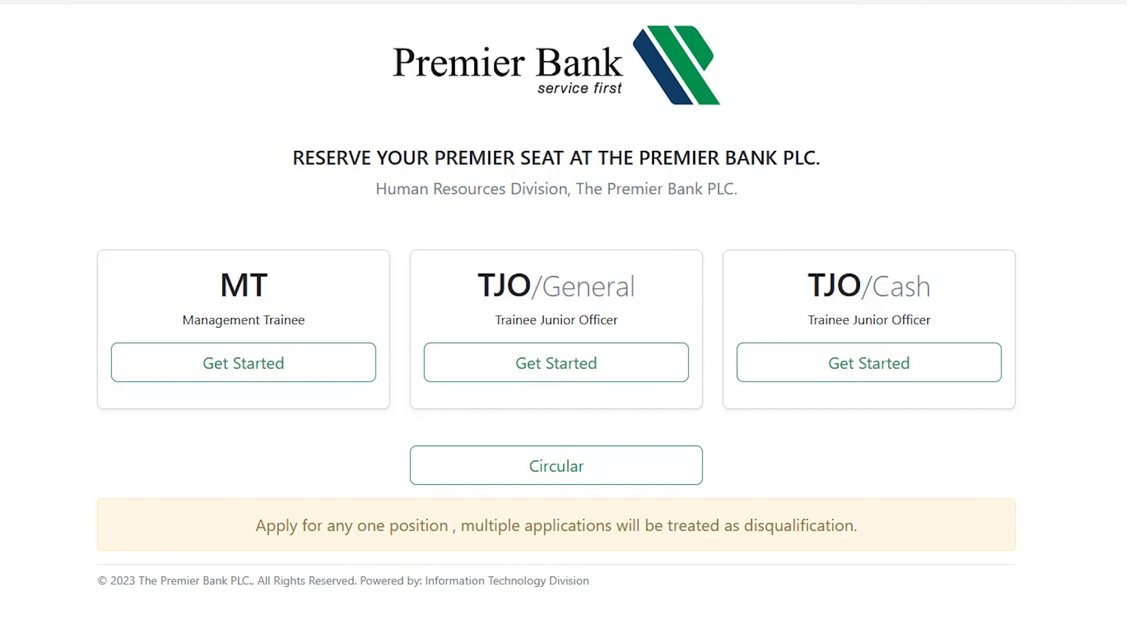
left_click_drag(810, 281, 938, 284)
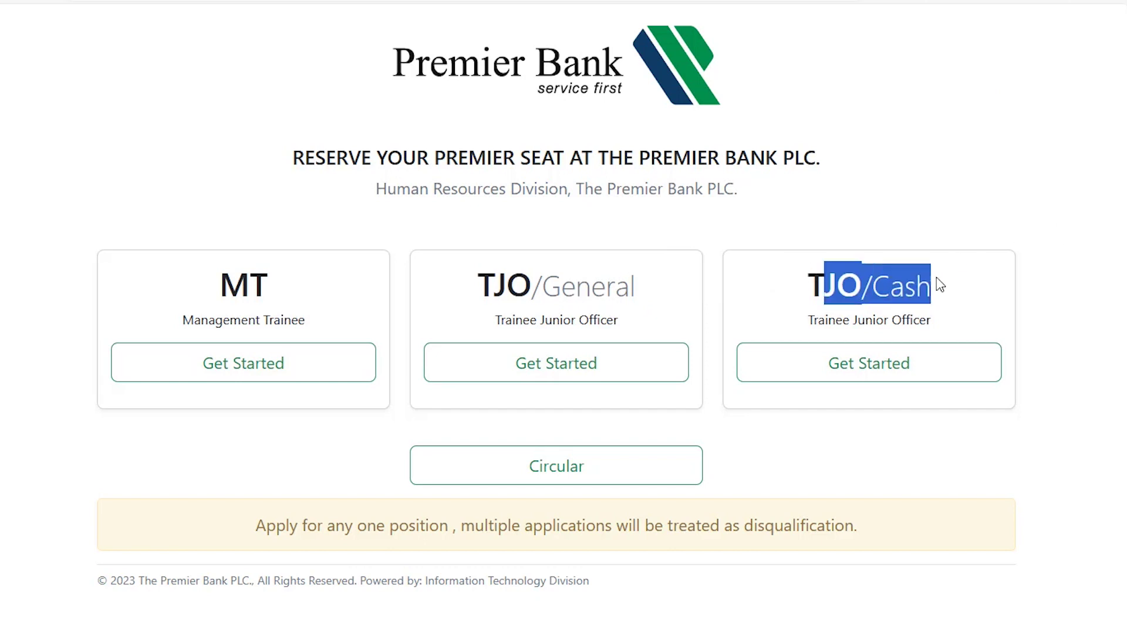
left_click(1025, 155)
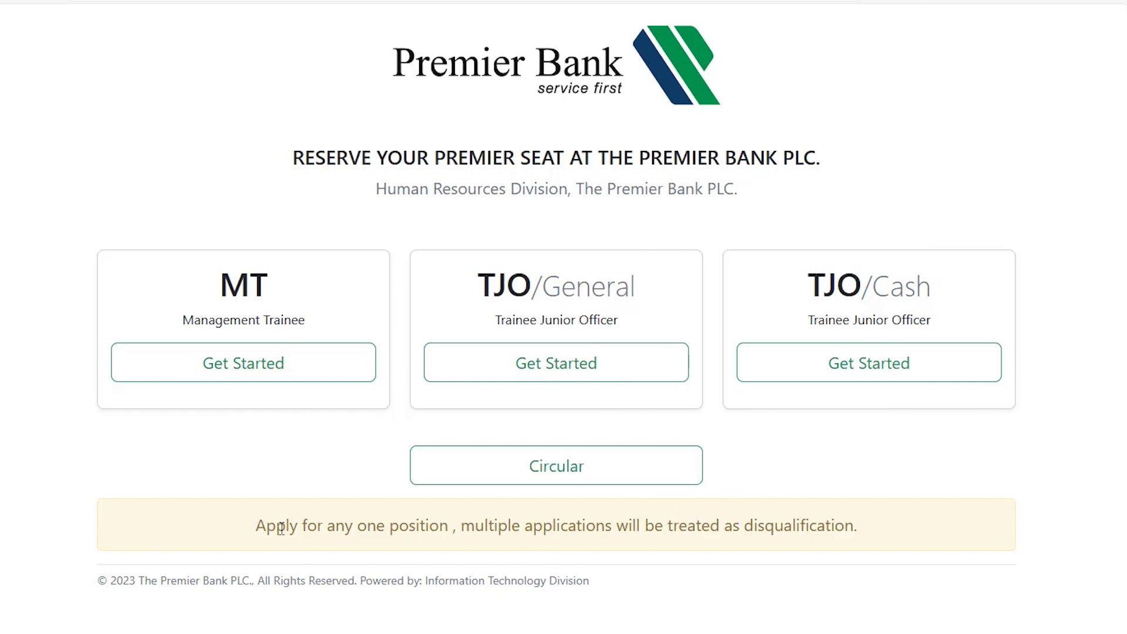
left_click_drag(280, 529, 898, 535)
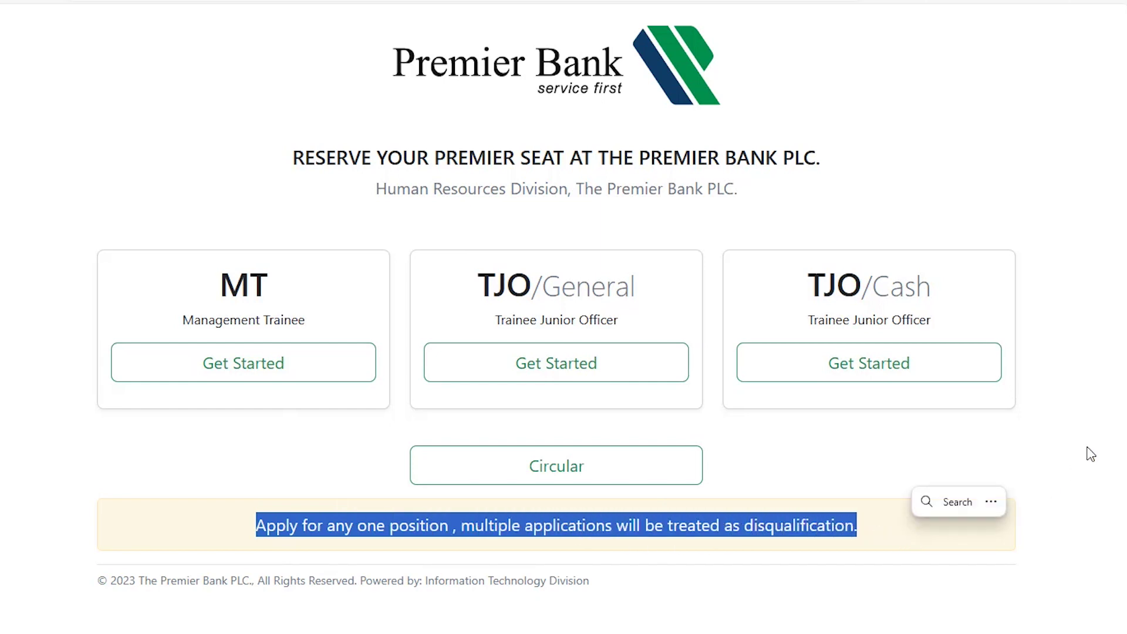
left_click(1116, 420)
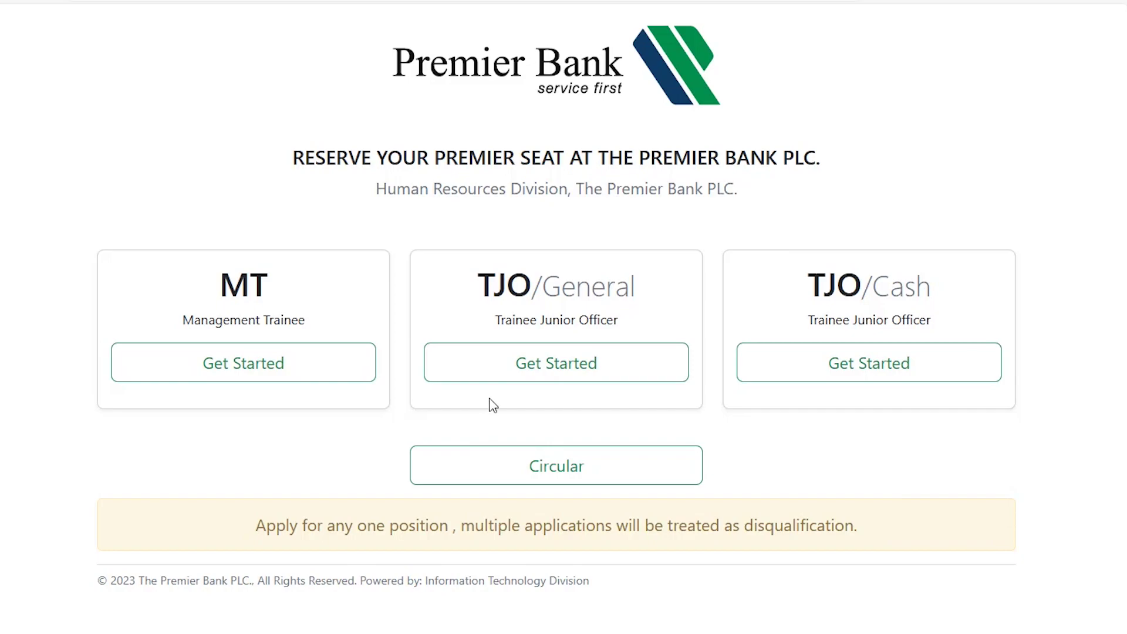
left_click(577, 368)
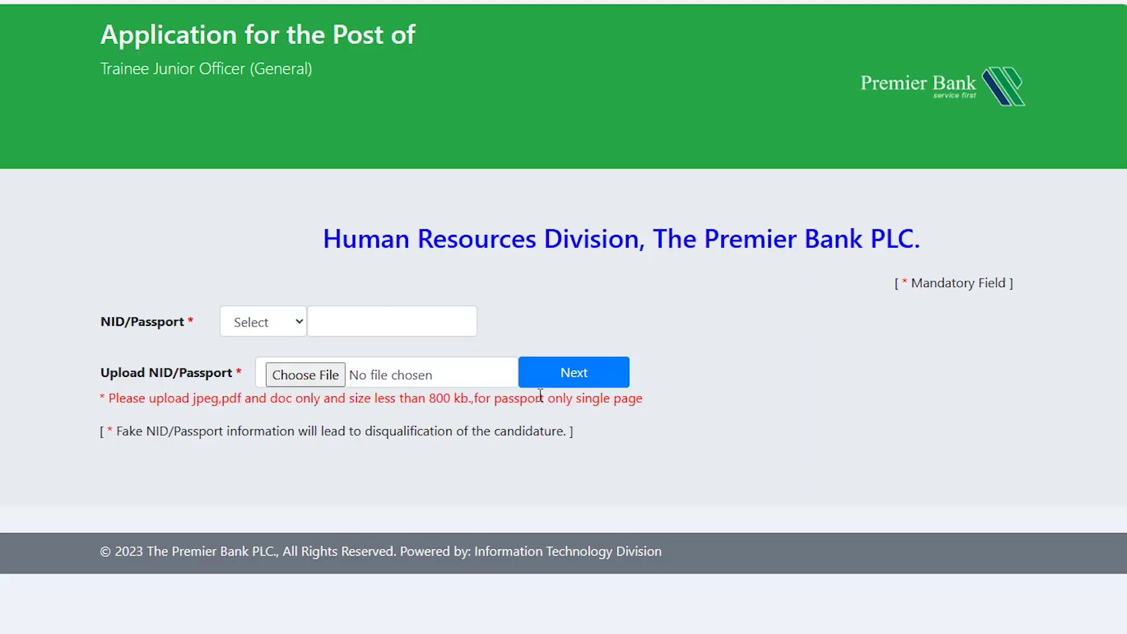
Step: Select NID as the ID type, enter the NID number and attach the ID scan
left_click(402, 324)
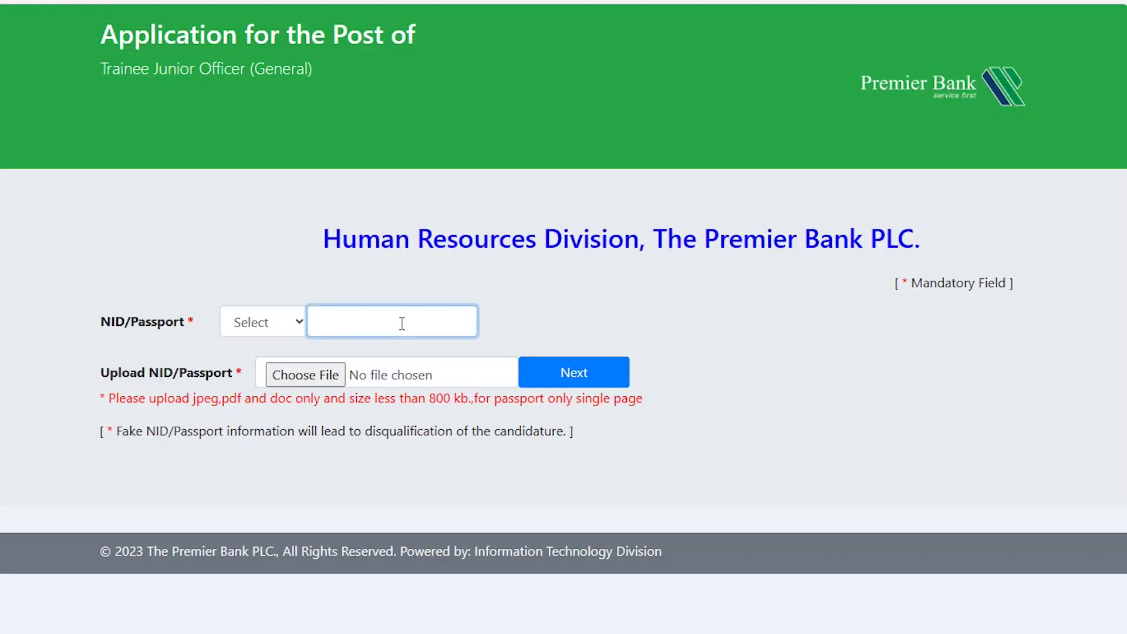
left_click(441, 382)
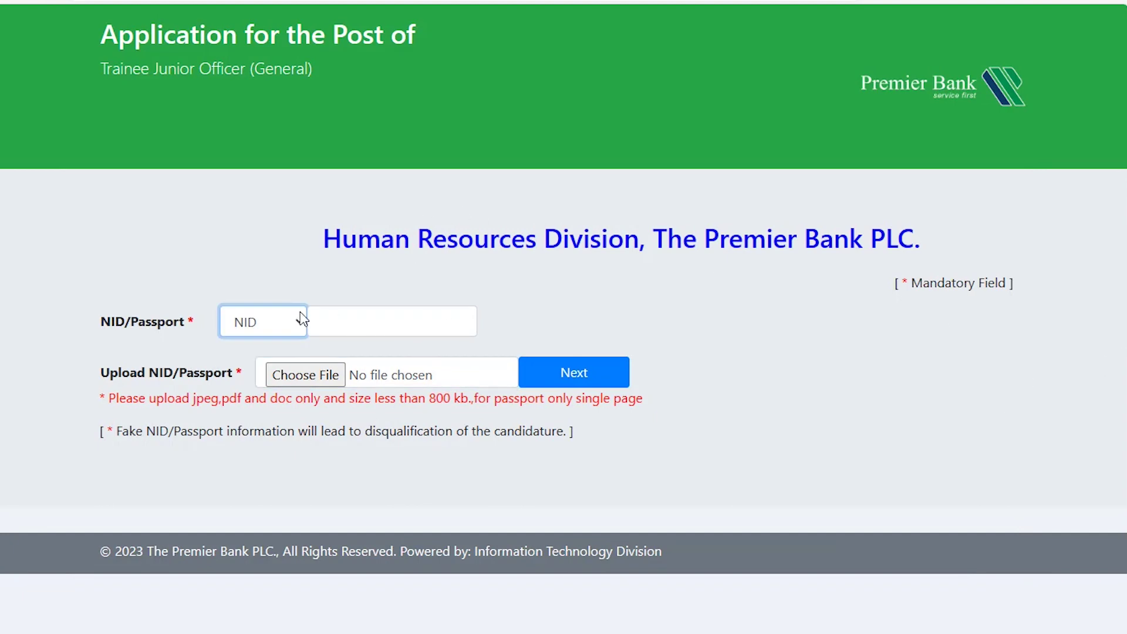
left_click(281, 328)
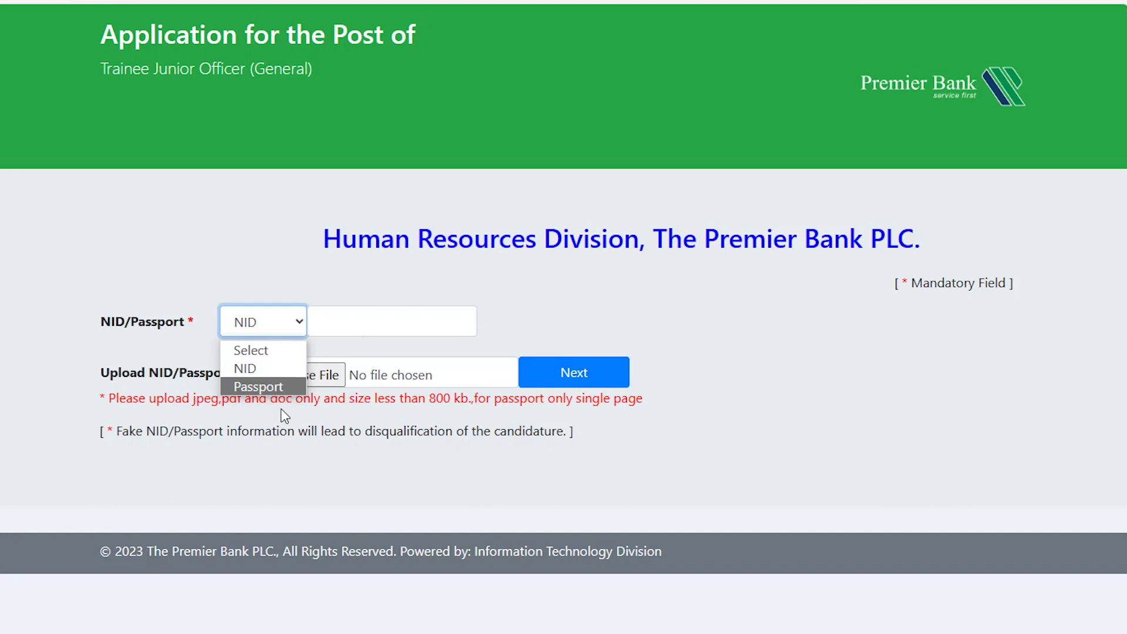
left_click(292, 455)
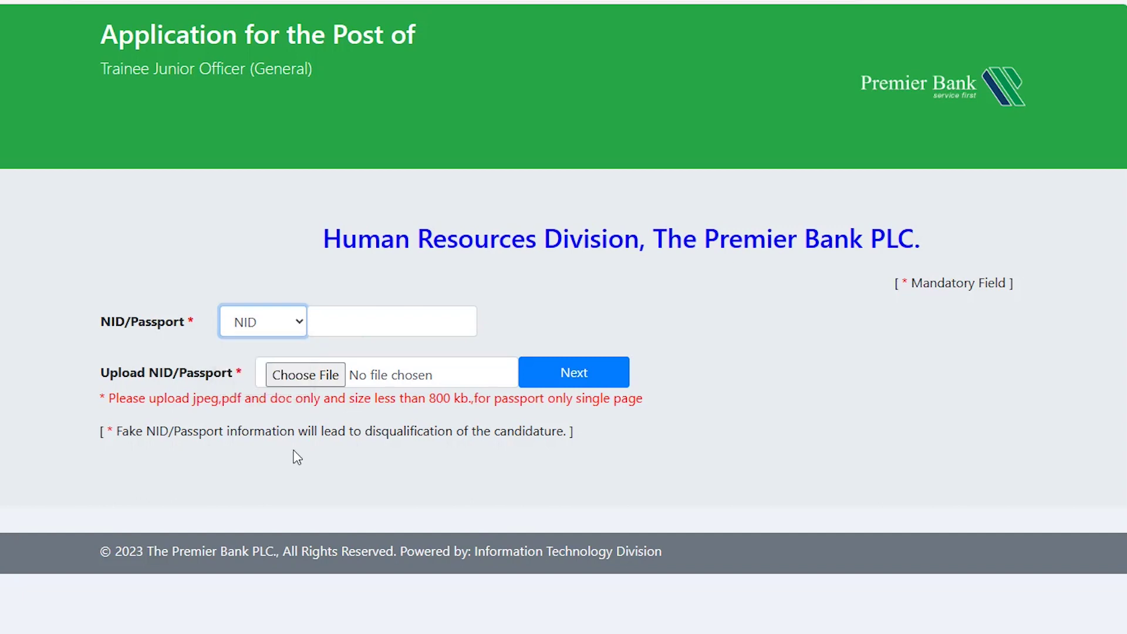
left_click(296, 322)
left_click(393, 325)
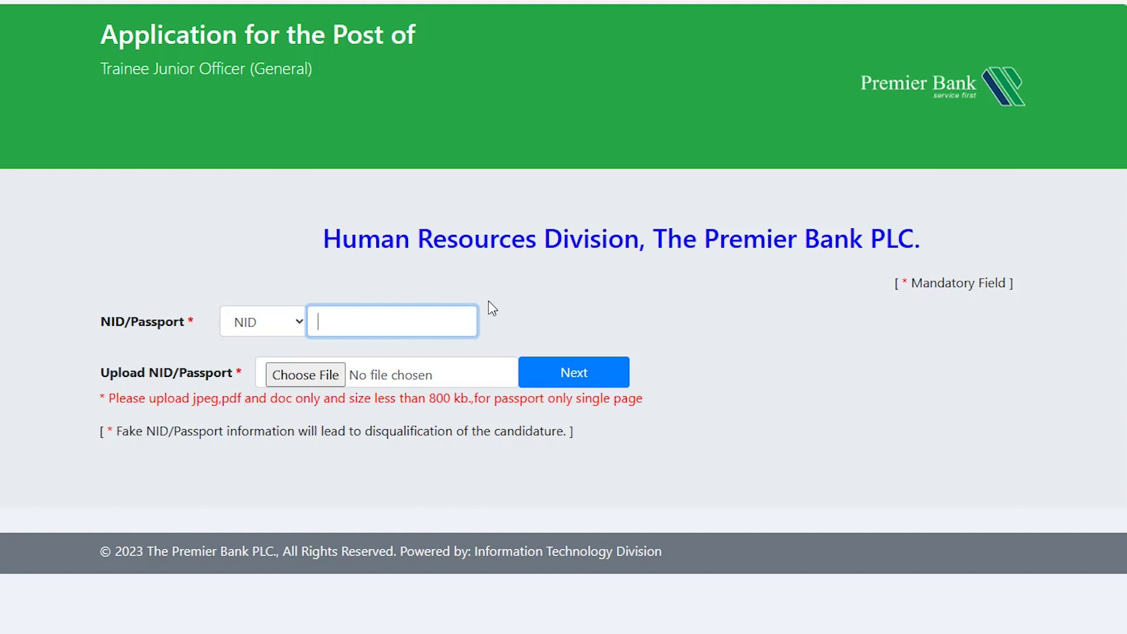
type("123456")
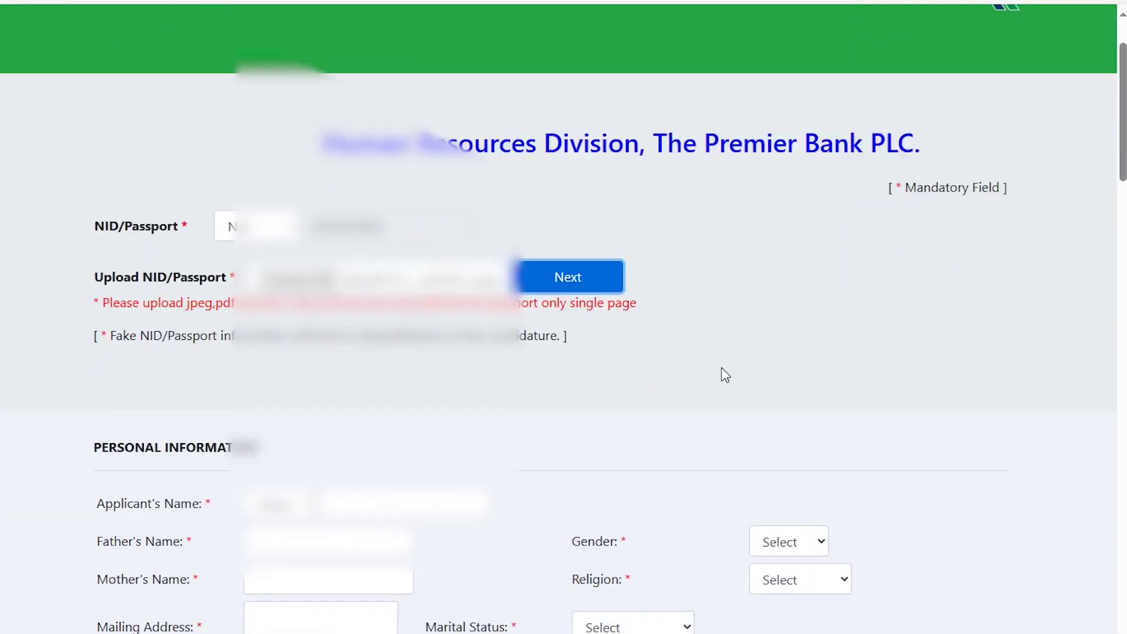
scroll(533, 267, "down", 1)
scroll(504, 339, "down", 1)
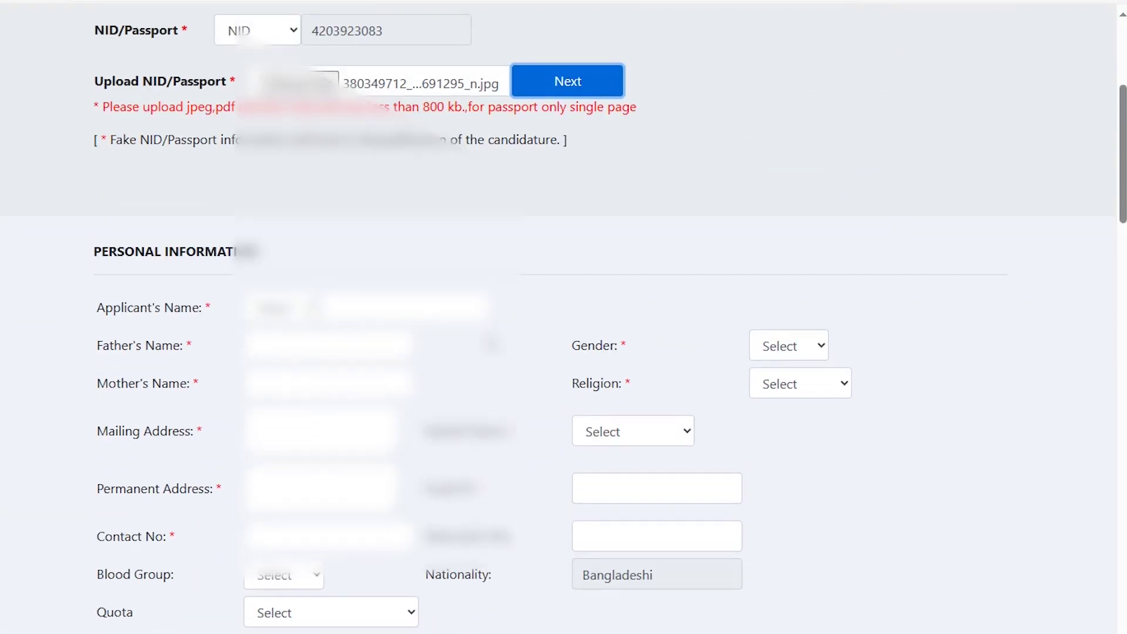
scroll(564, 317, "up", 2)
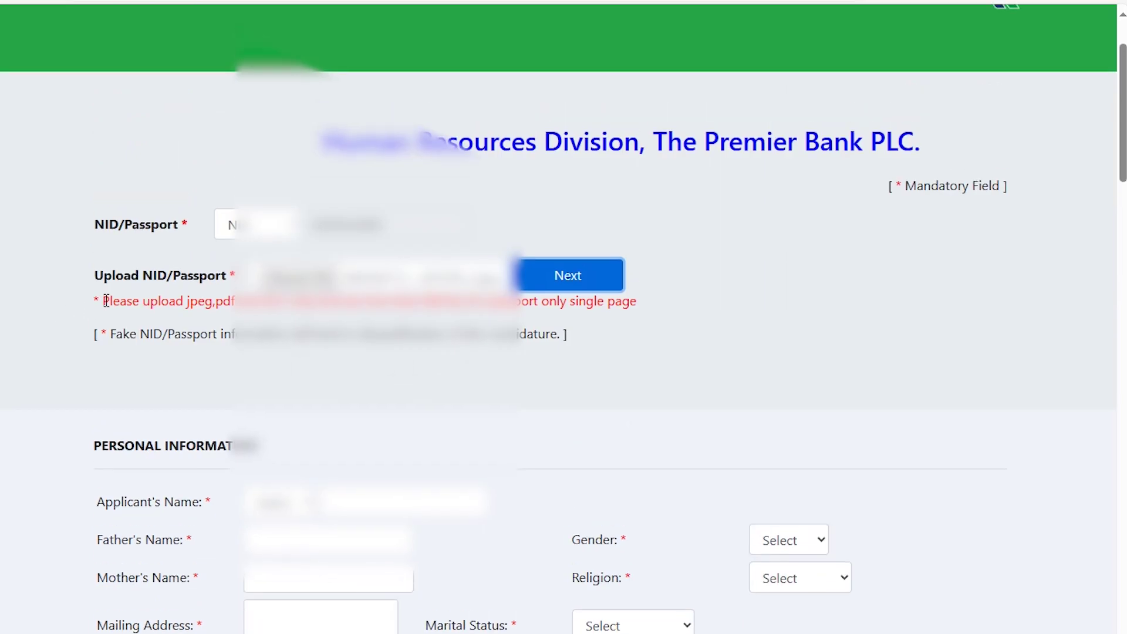
left_click_drag(102, 302, 669, 299)
Step: Highlight the accepted file types in the upload hint
left_click(724, 305)
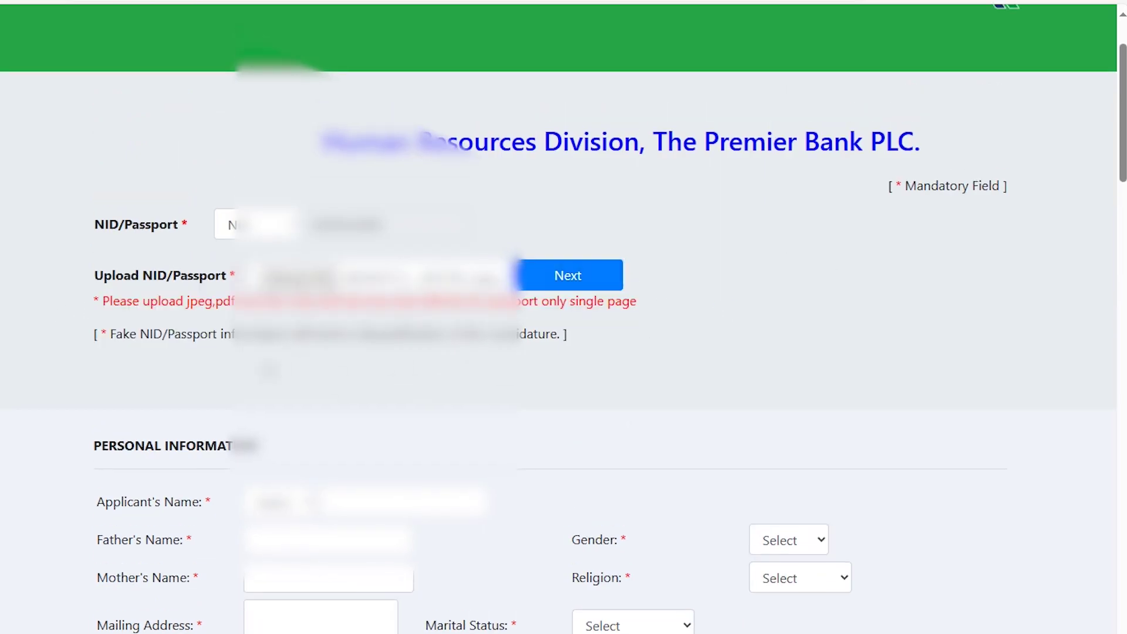
left_click_drag(191, 301, 323, 301)
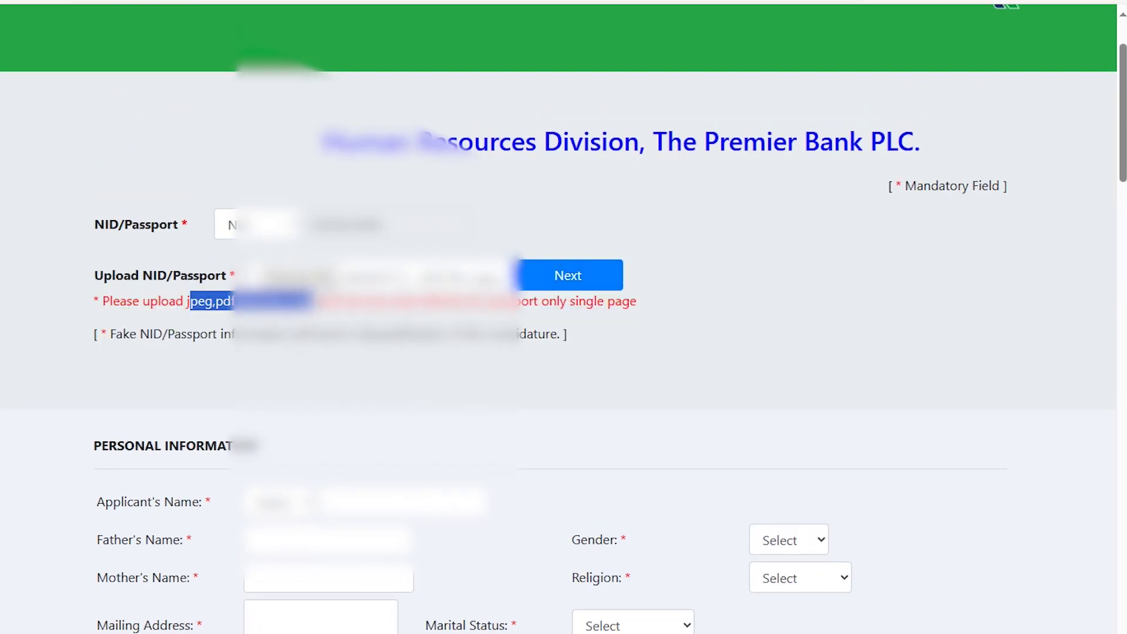
left_click_drag(322, 302, 479, 334)
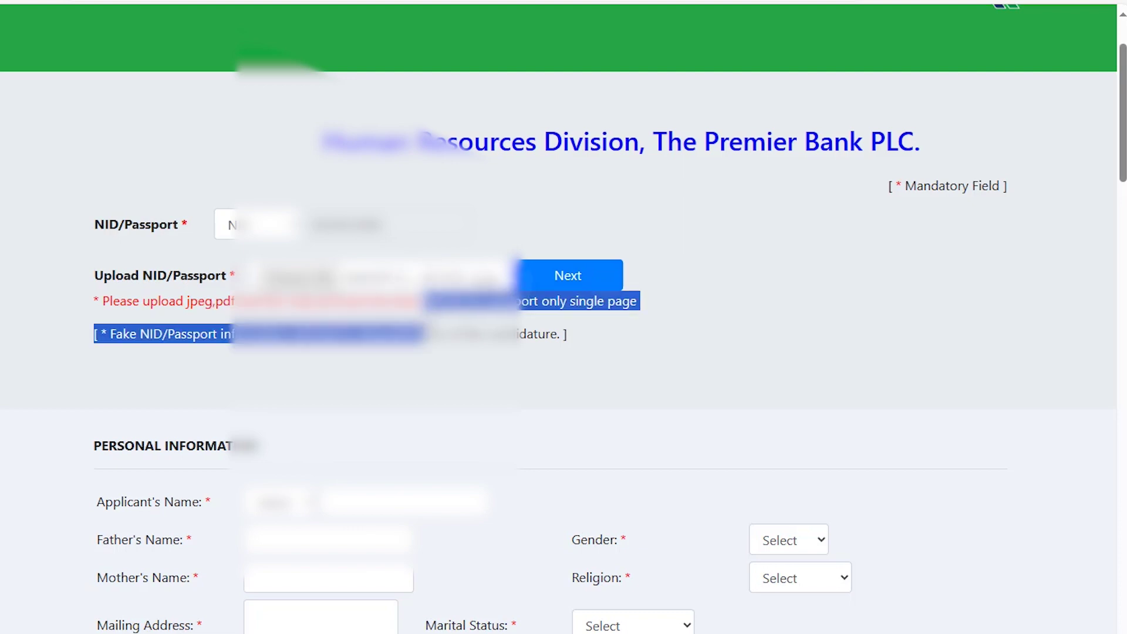
left_click(577, 322)
scroll(657, 343, "down", 2)
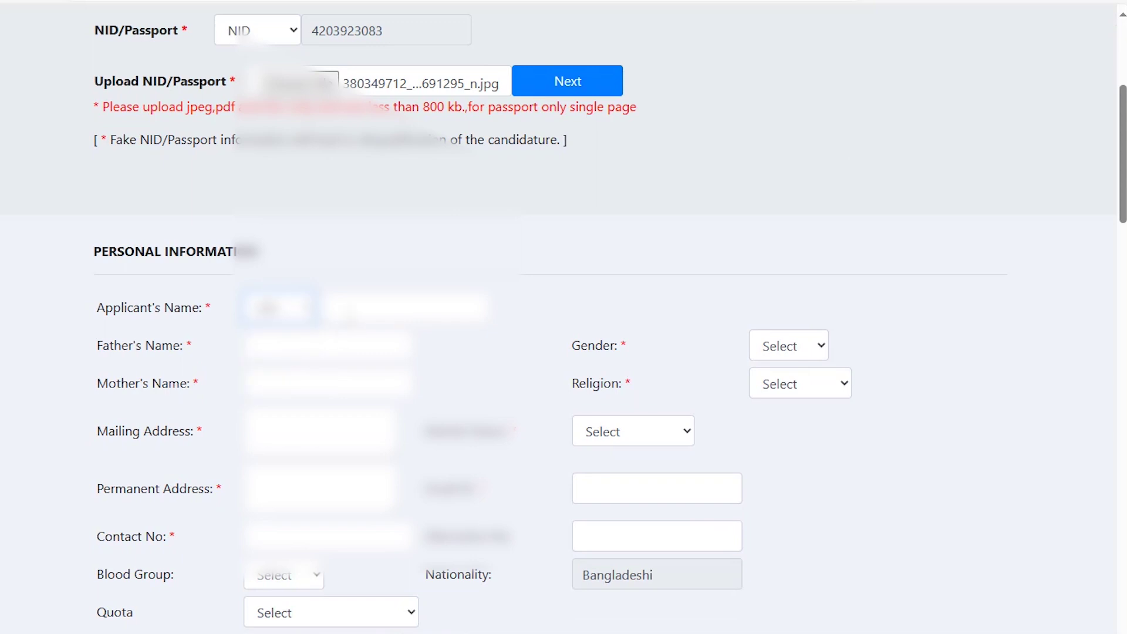
Step: Fill in the name, parents' names and both addresses, pasting the permanent address
left_click(405, 307)
key("Tab")
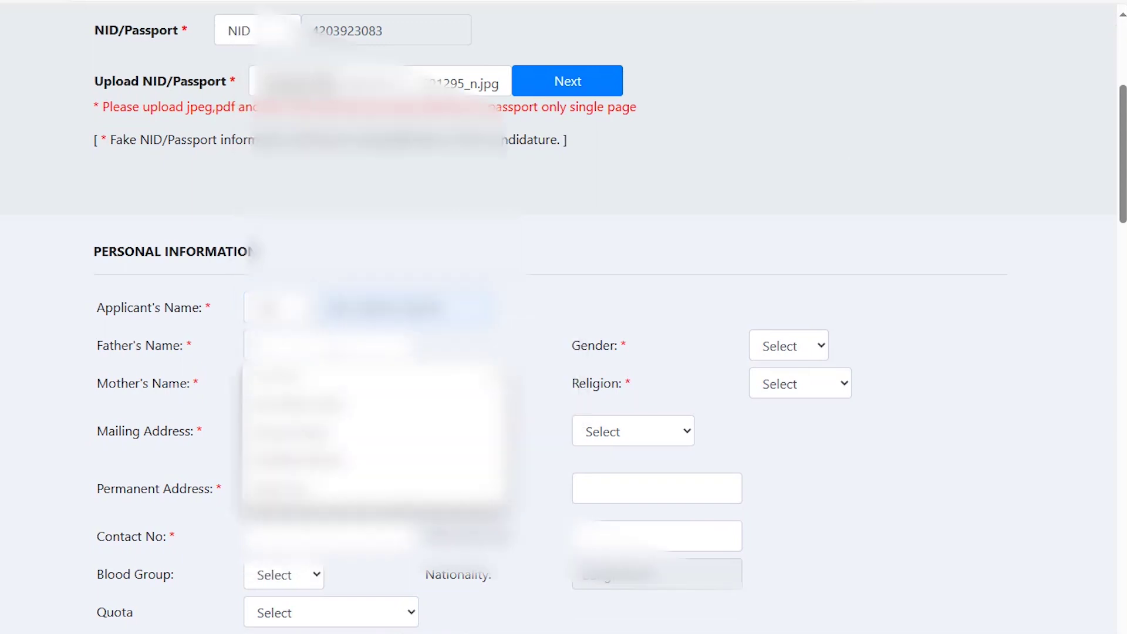
key("Return")
key("Tab")
key("Return")
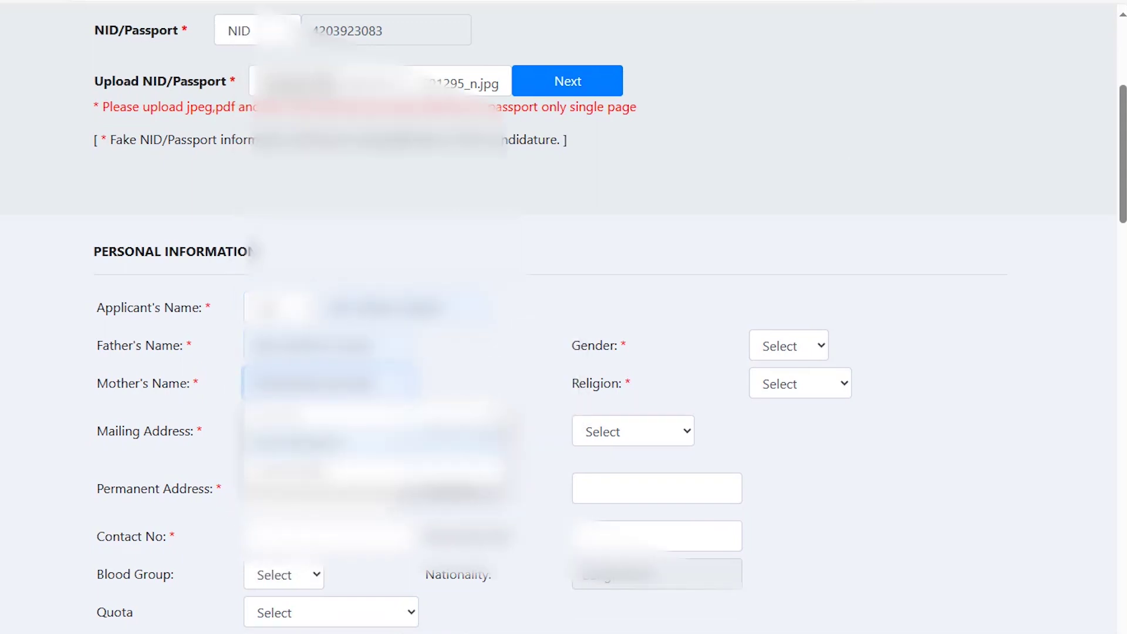
scroll(564, 353, "down", 1)
key("Tab")
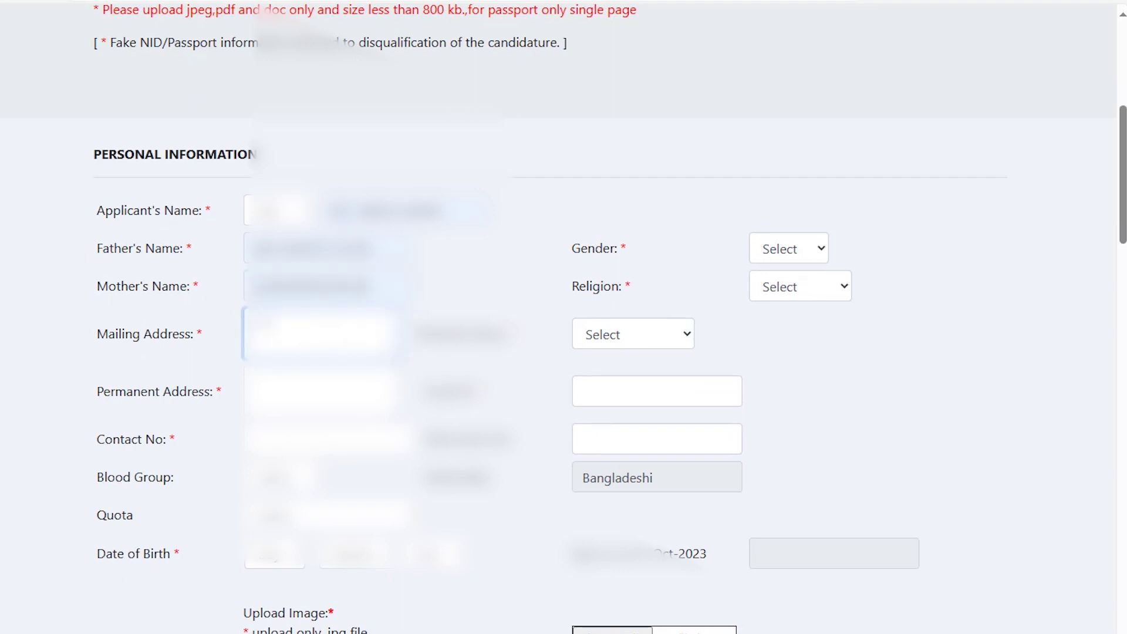
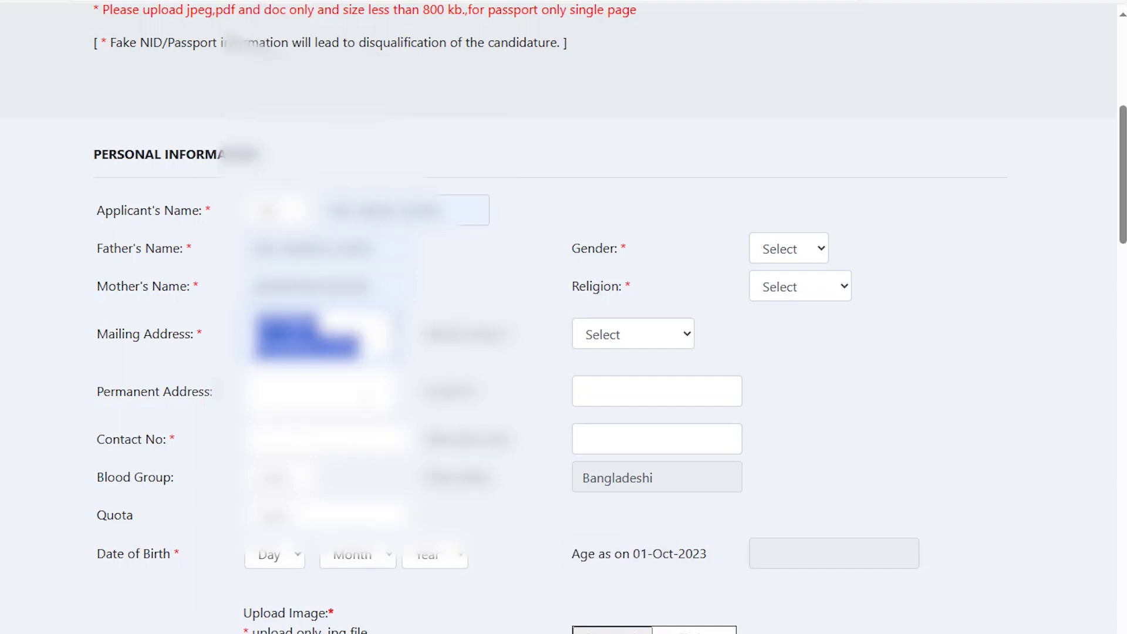
left_click(365, 398)
key("ctrl+v")
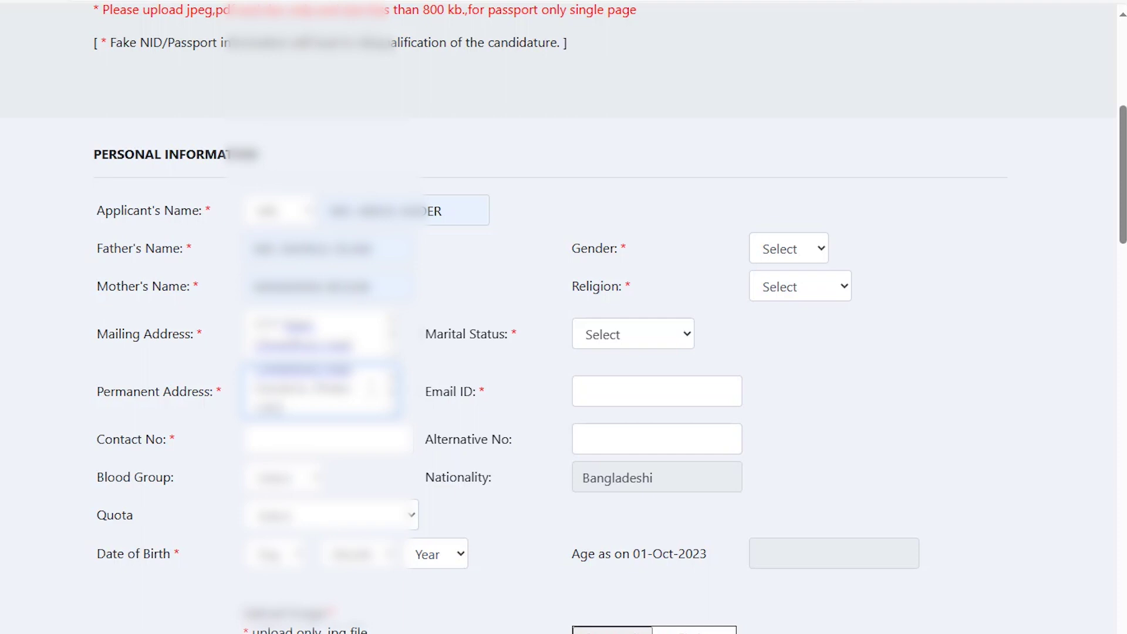
Step: Enter the saved contact number and choose a blood group and quota
left_click(352, 439)
left_click(291, 485)
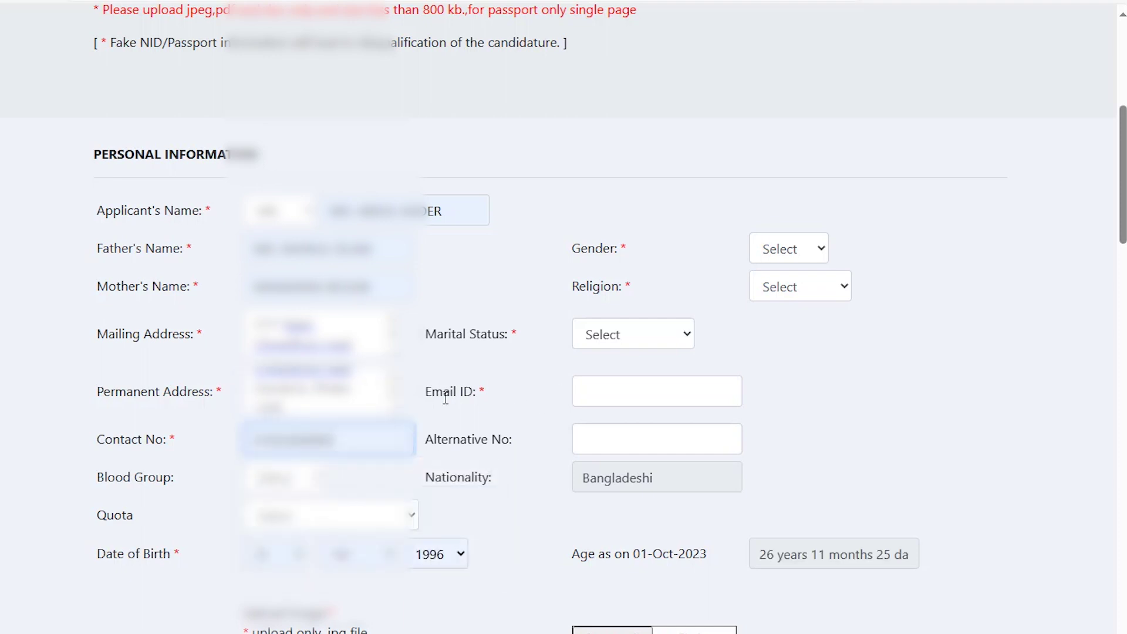
left_click(292, 482)
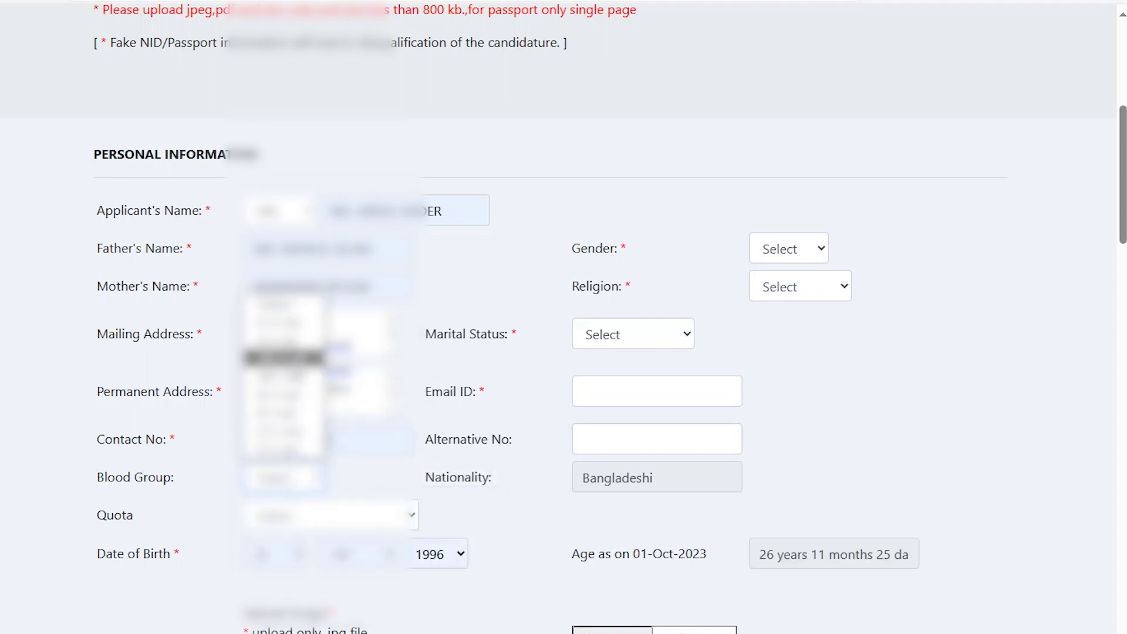
left_click(283, 394)
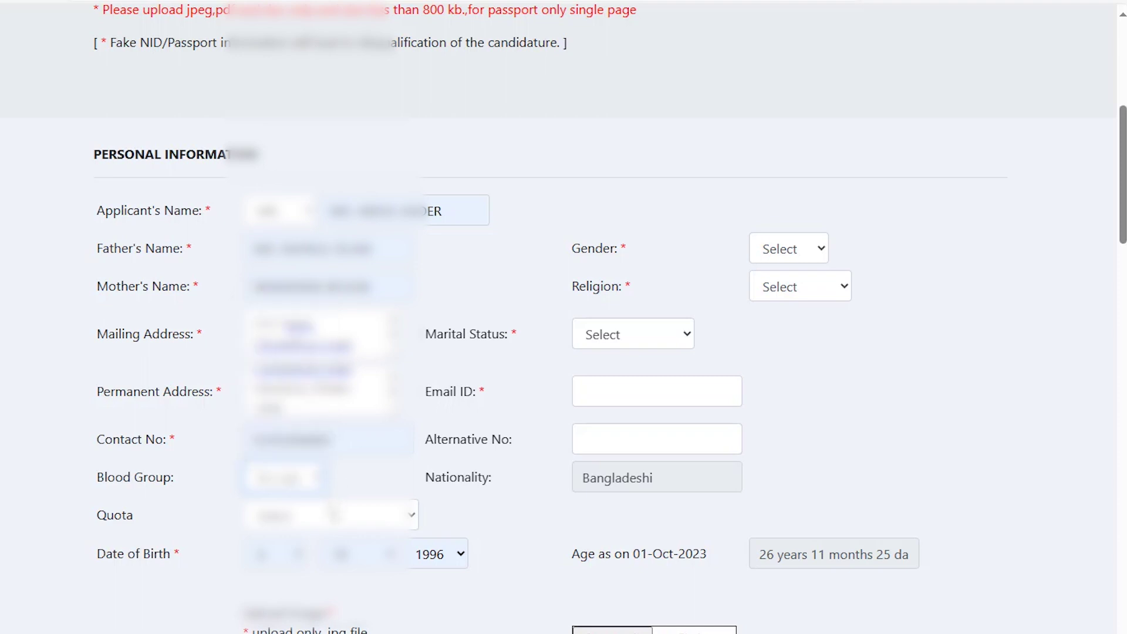
left_click(333, 515)
left_click(331, 561)
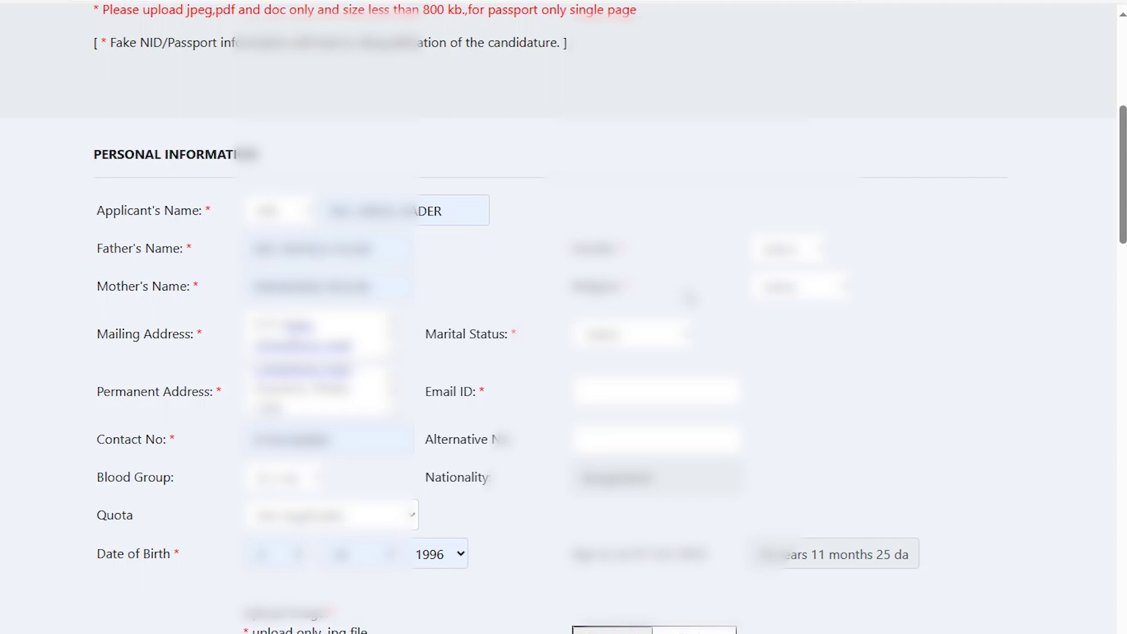
Step: Choose gender, religion and marital status, then enter the email and alternative number
left_click(779, 254)
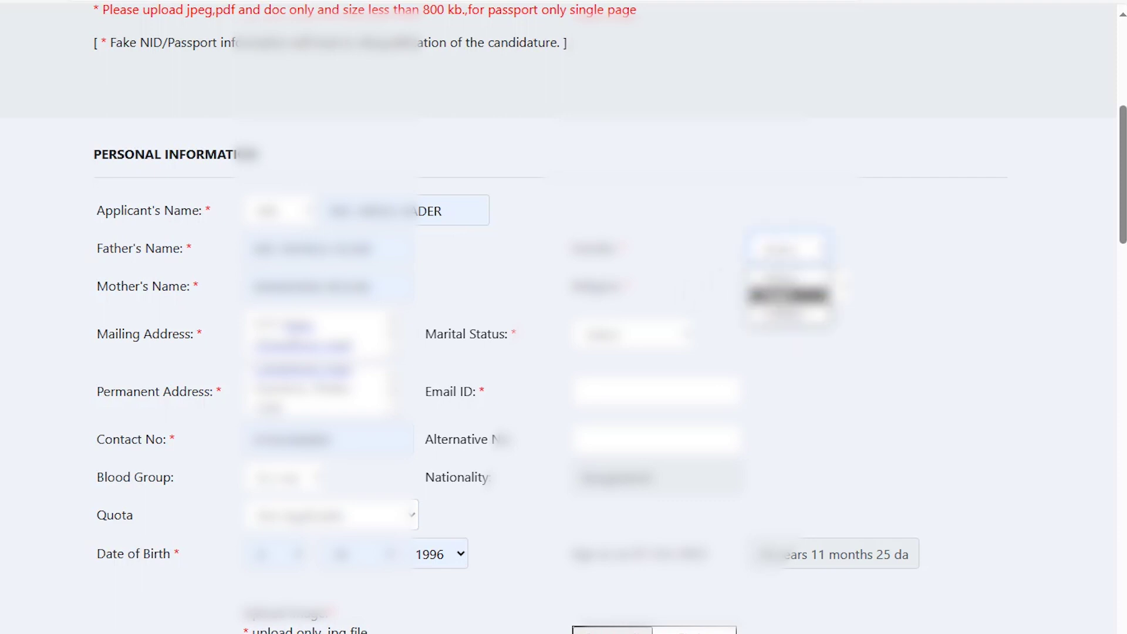
left_click(788, 296)
left_click(792, 318)
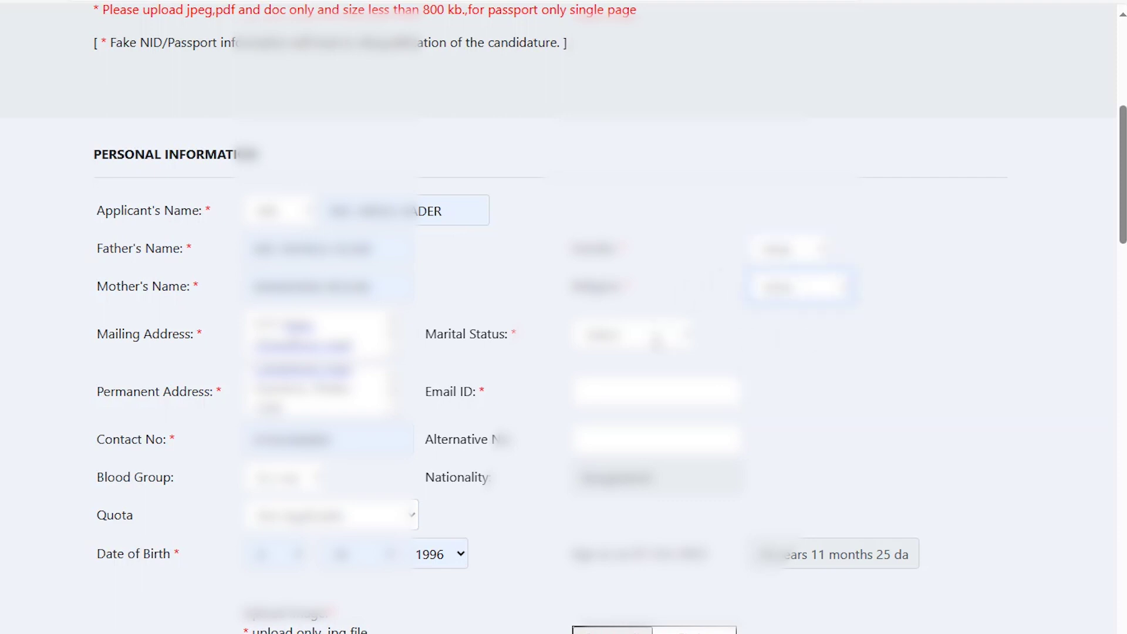
left_click(658, 343)
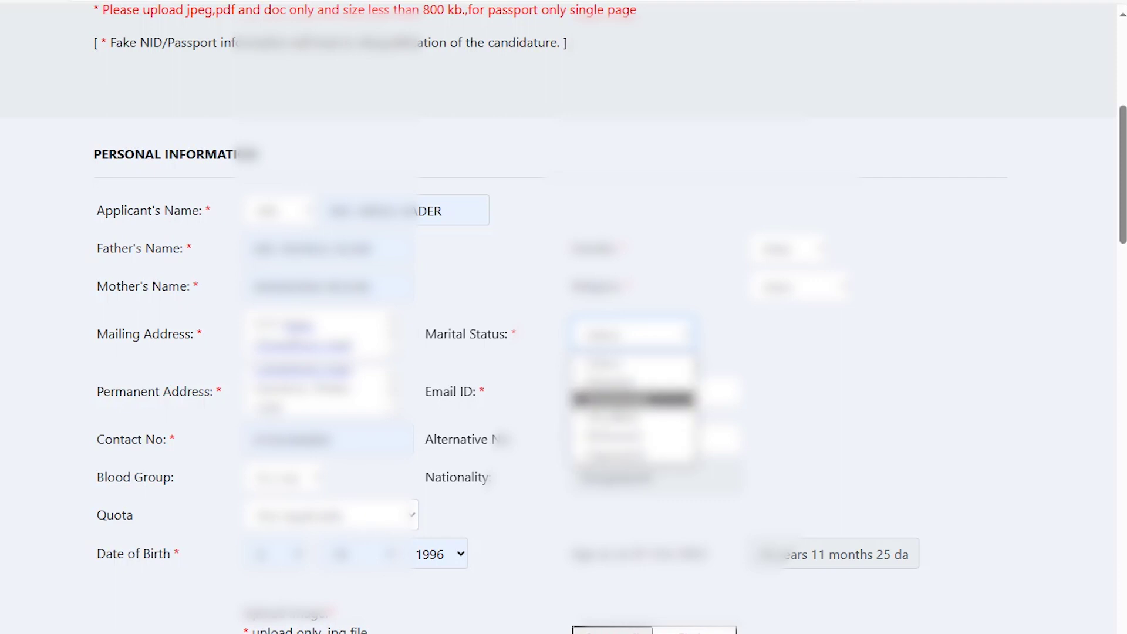
left_click(633, 398)
left_click(667, 394)
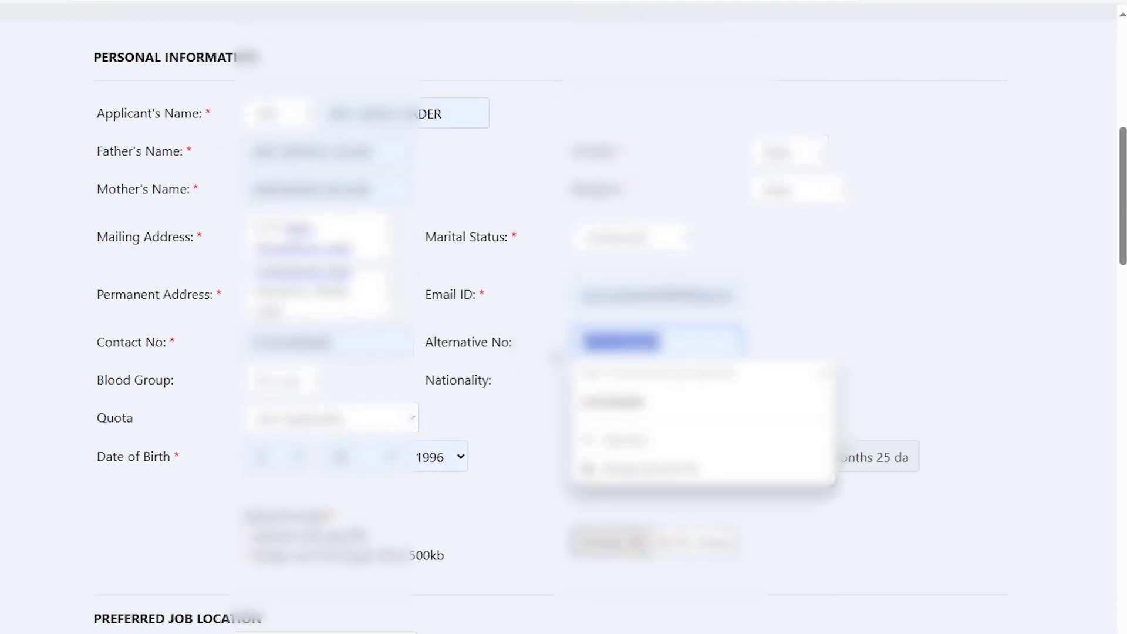
type("017")
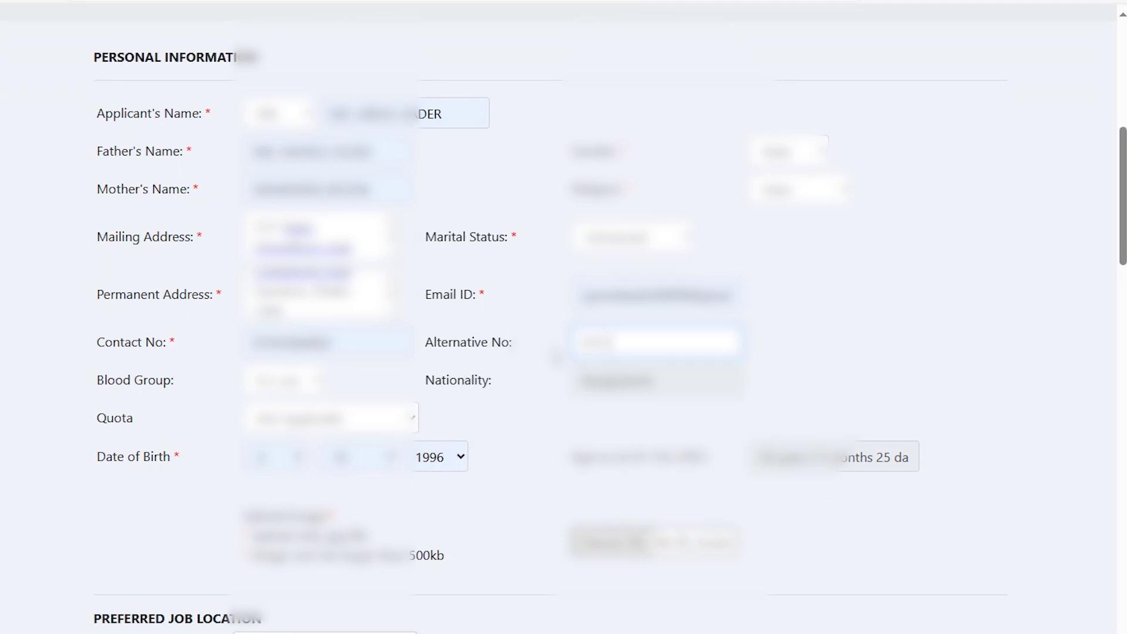
type("123")
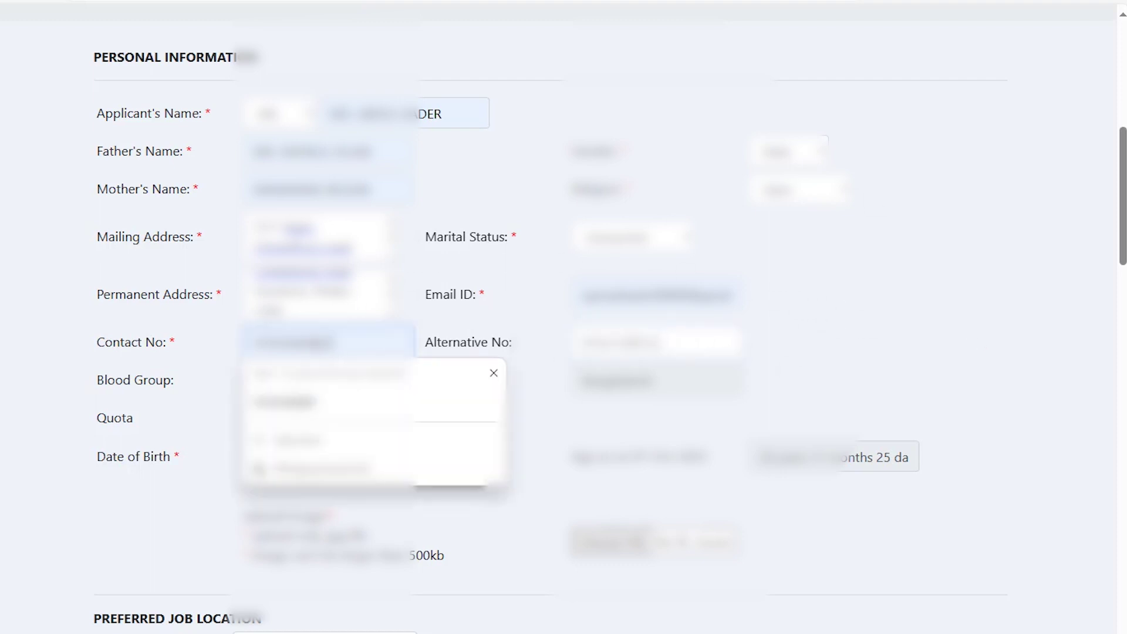
left_click_drag(335, 343, 251, 343)
Step: Attach the applicant's photo from the Downloads folder under Upload Image
left_click(796, 336)
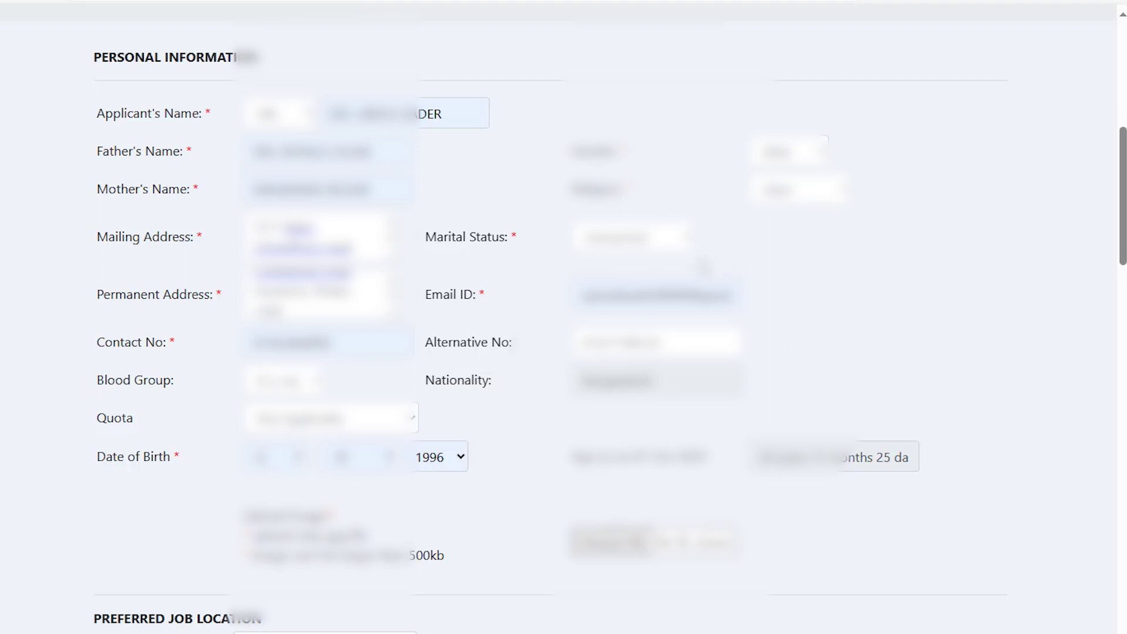
scroll(704, 268, "down", 1)
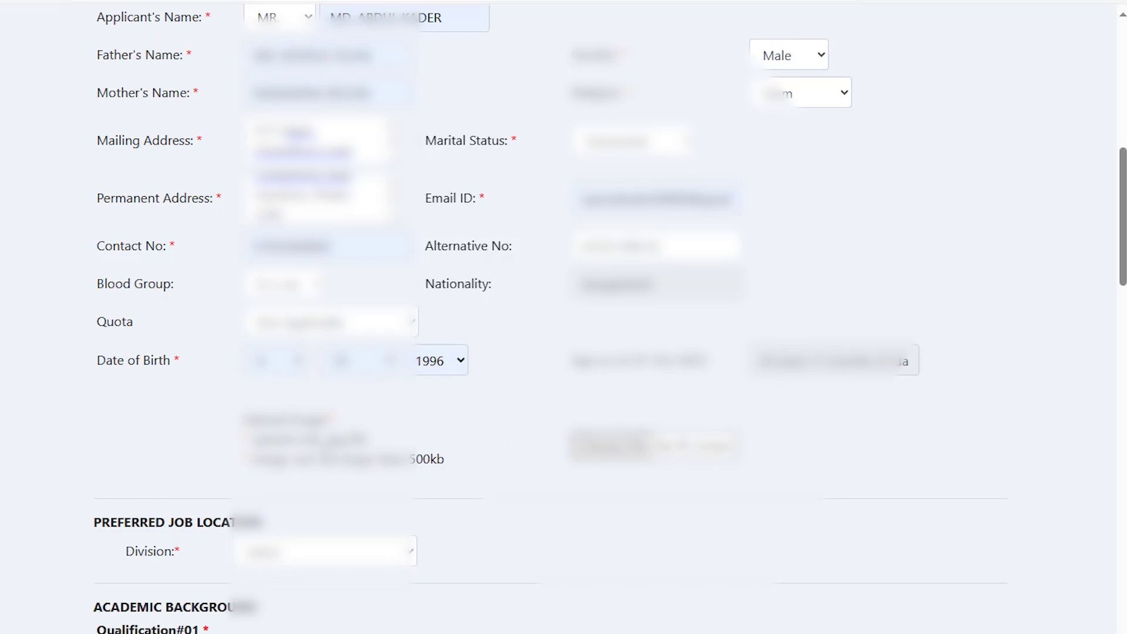
left_click(610, 445)
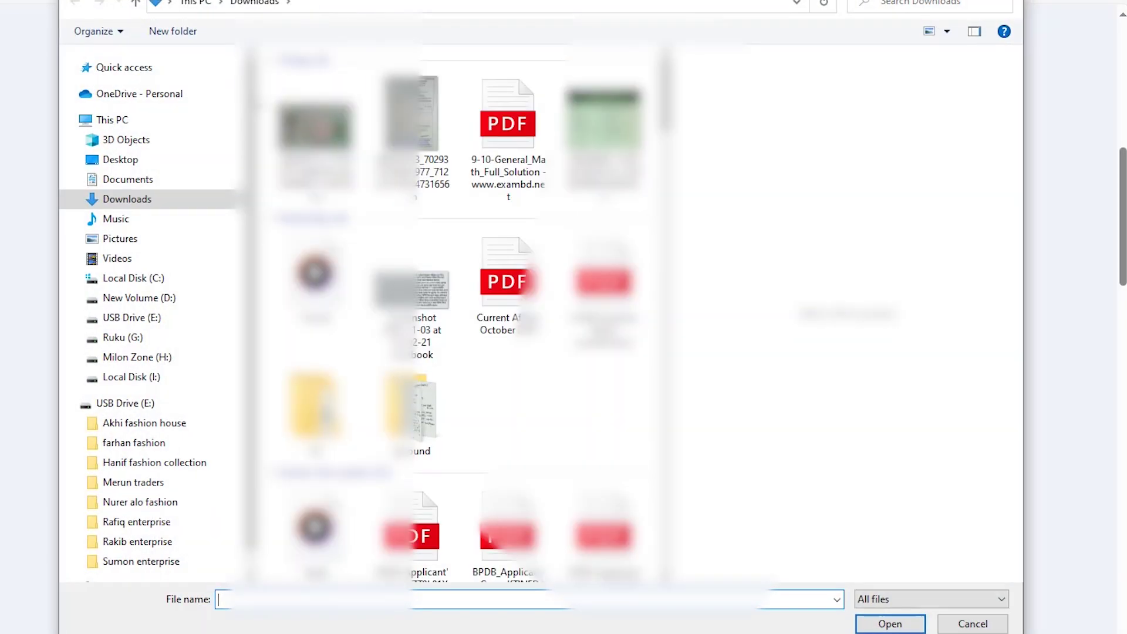
scroll(498, 92, "down", 5)
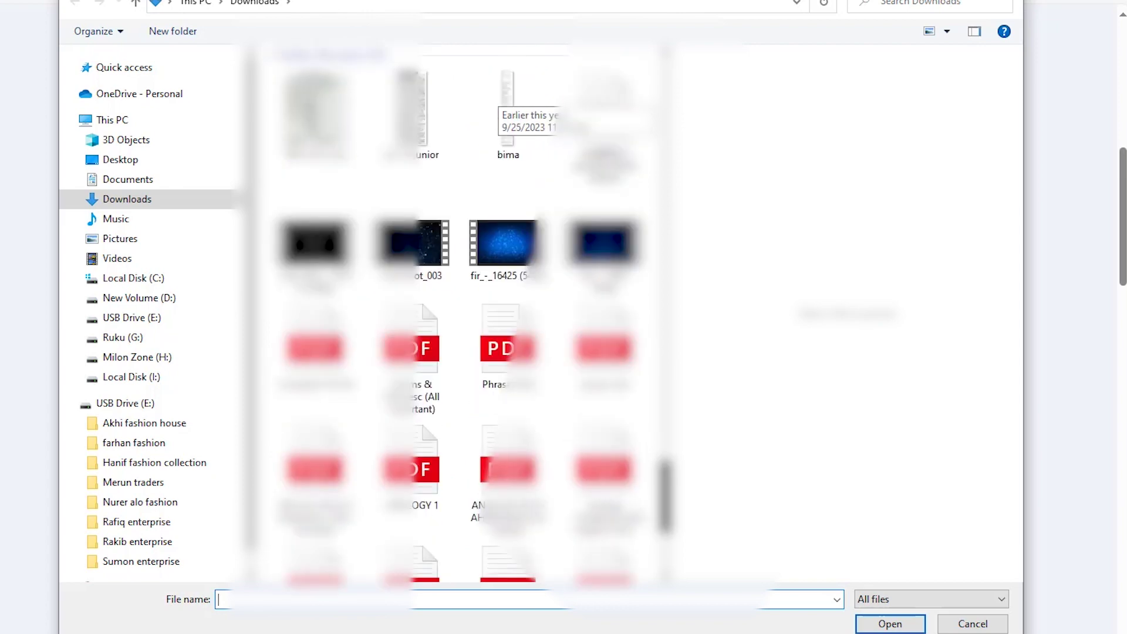
scroll(498, 92, "down", 5)
scroll(498, 92, "down", 5)
scroll(497, 92, "down", 5)
scroll(498, 106, "up", 2)
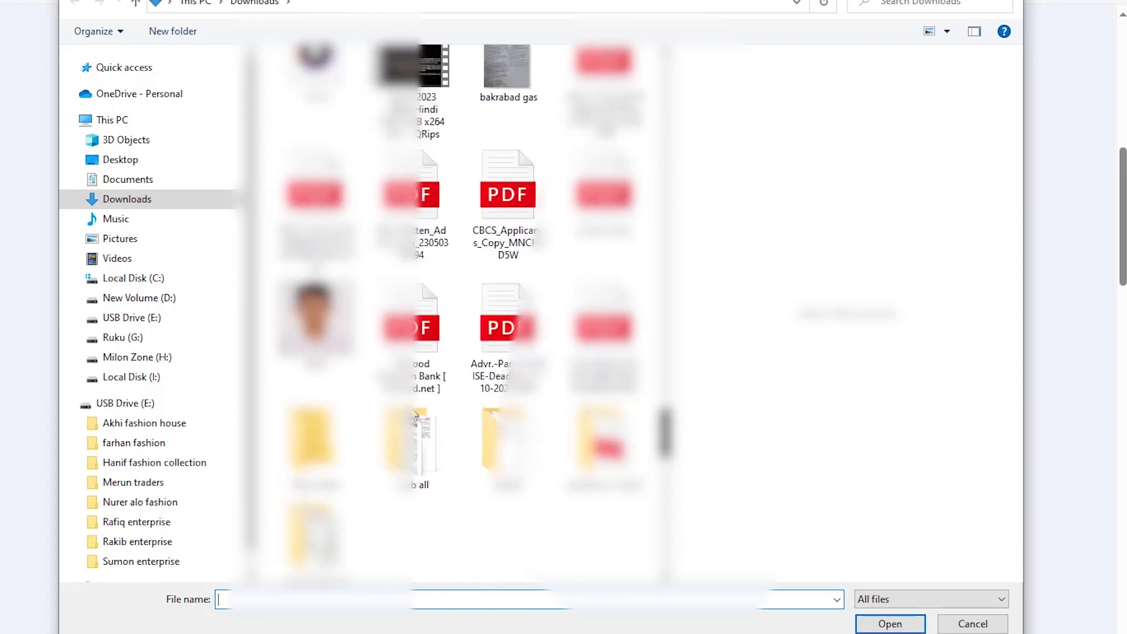
double_click(315, 326)
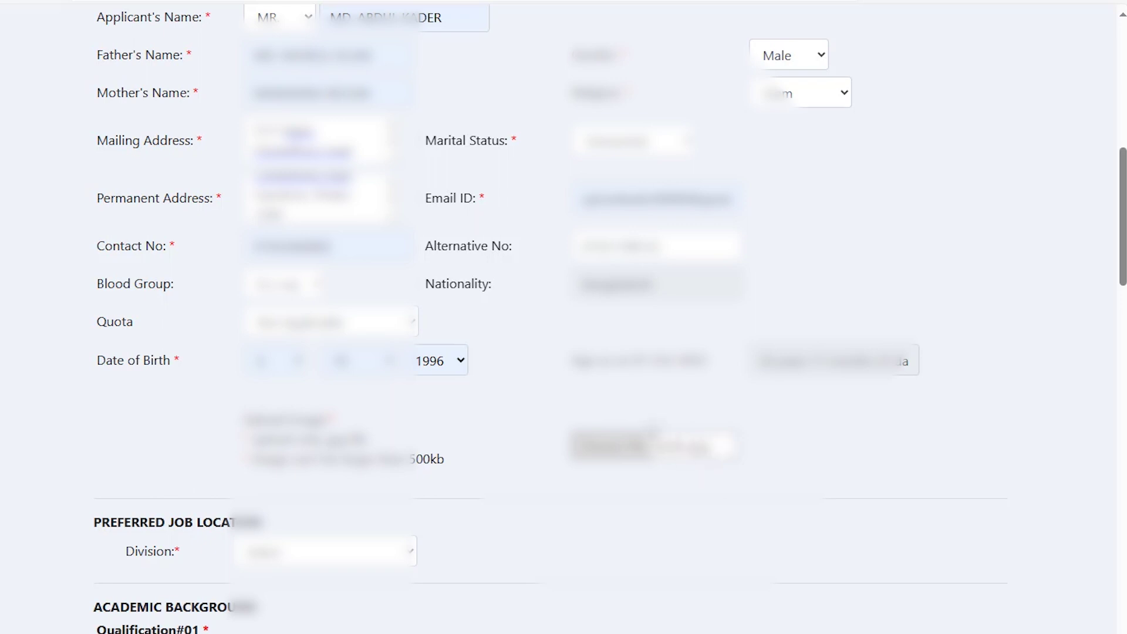
scroll(549, 379, "down", 1)
scroll(451, 539, "up", 3)
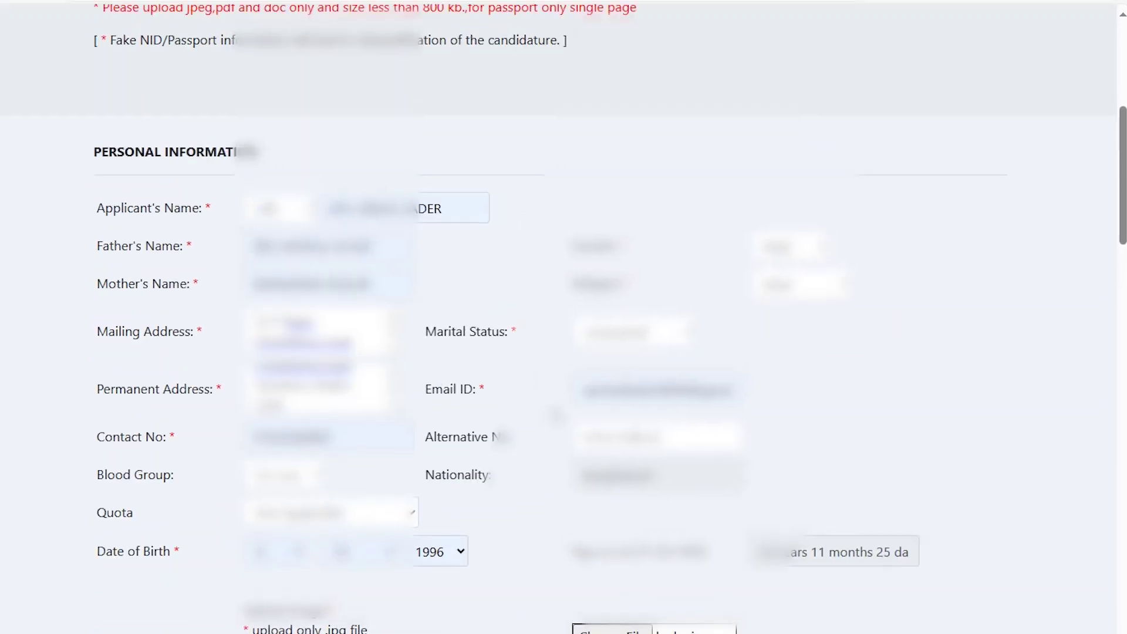
scroll(451, 539, "down", 1)
scroll(747, 378, "down", 2)
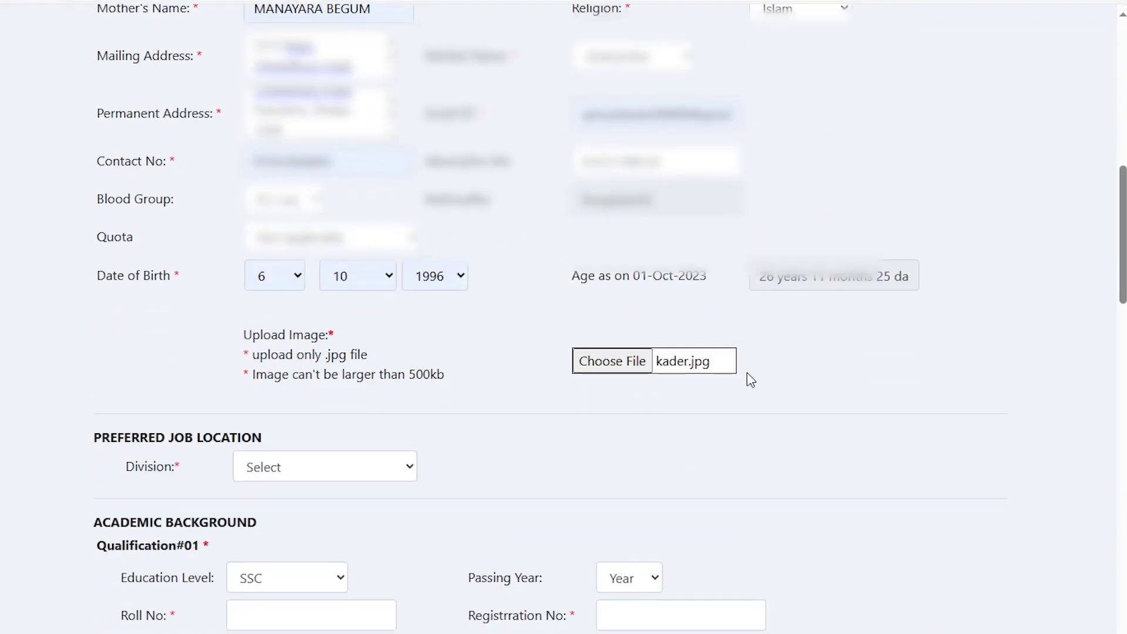
Step: Choose Dhaka in the Preferred Job Location division list
left_click(310, 459)
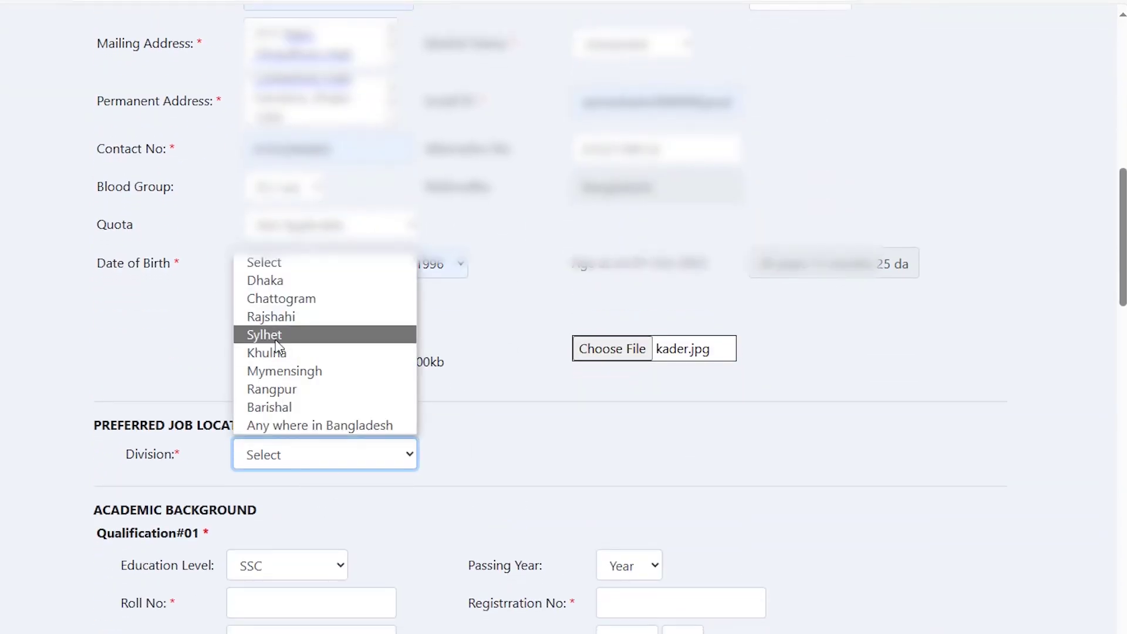
left_click(226, 347)
left_click(300, 460)
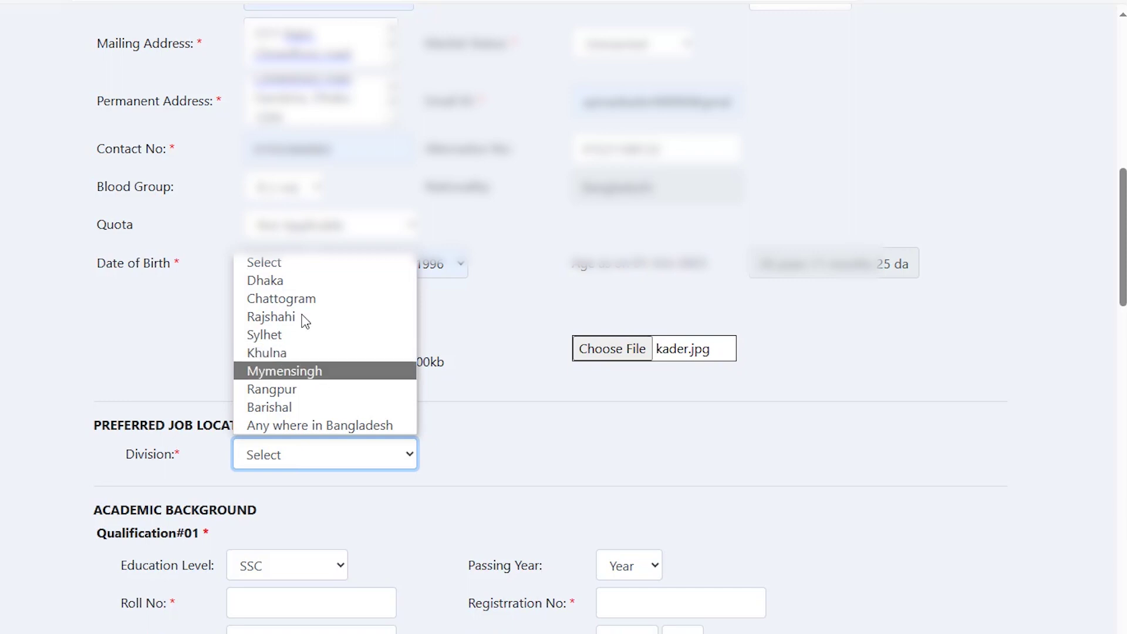
left_click(309, 280)
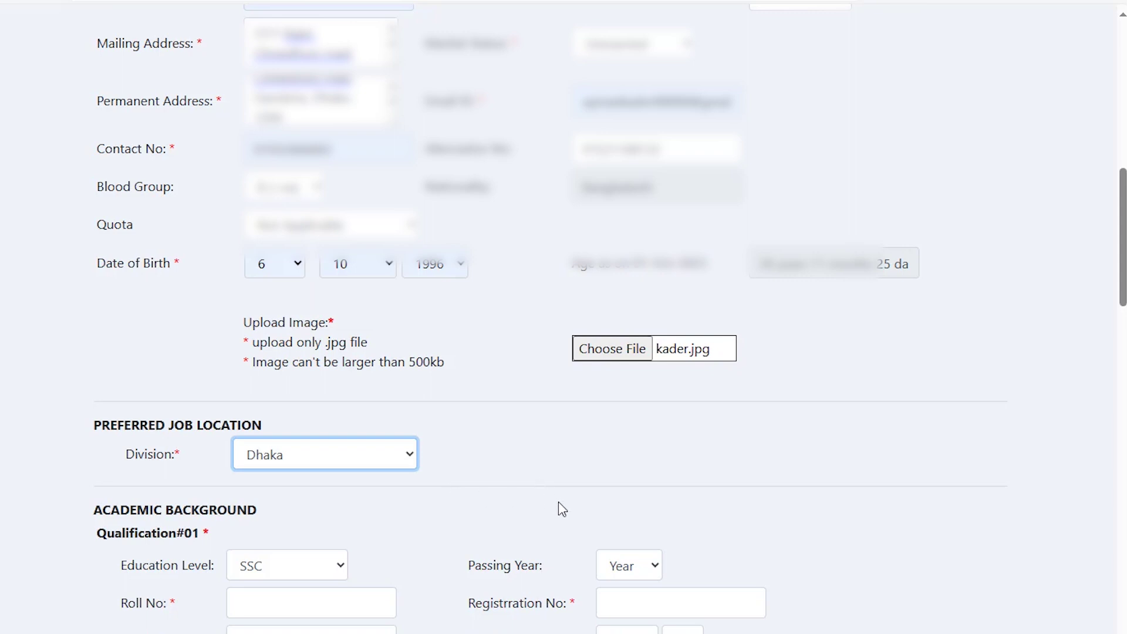
scroll(559, 508, "up", 1)
Step: Reopen the division list several times, leaving Dhaka selected
left_click(331, 552)
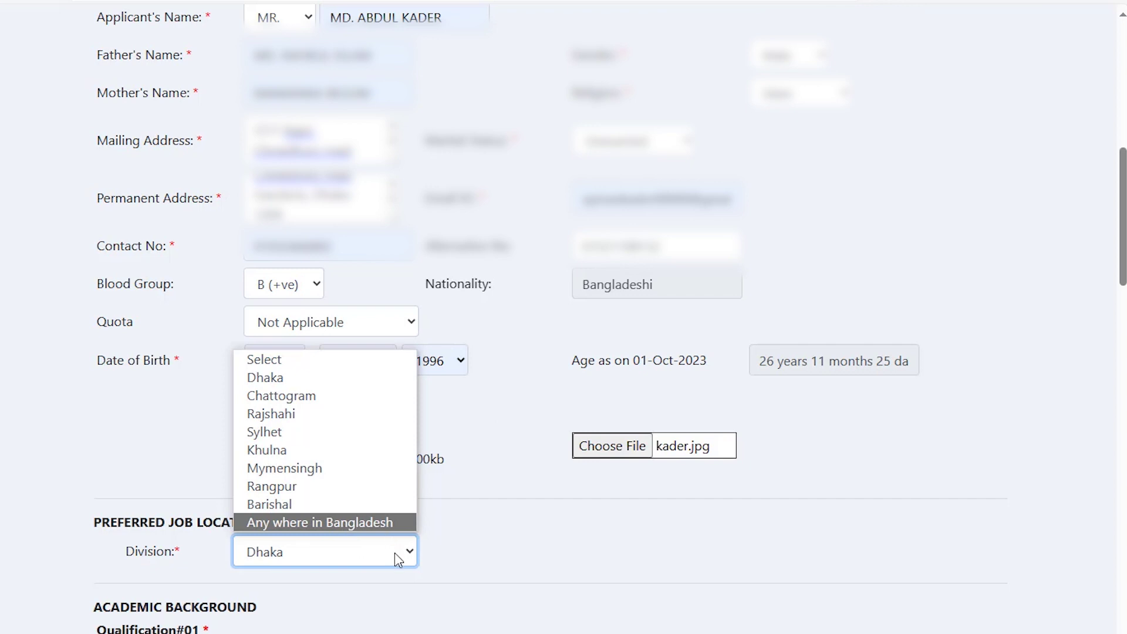
left_click(517, 565)
scroll(503, 471, "down", 1)
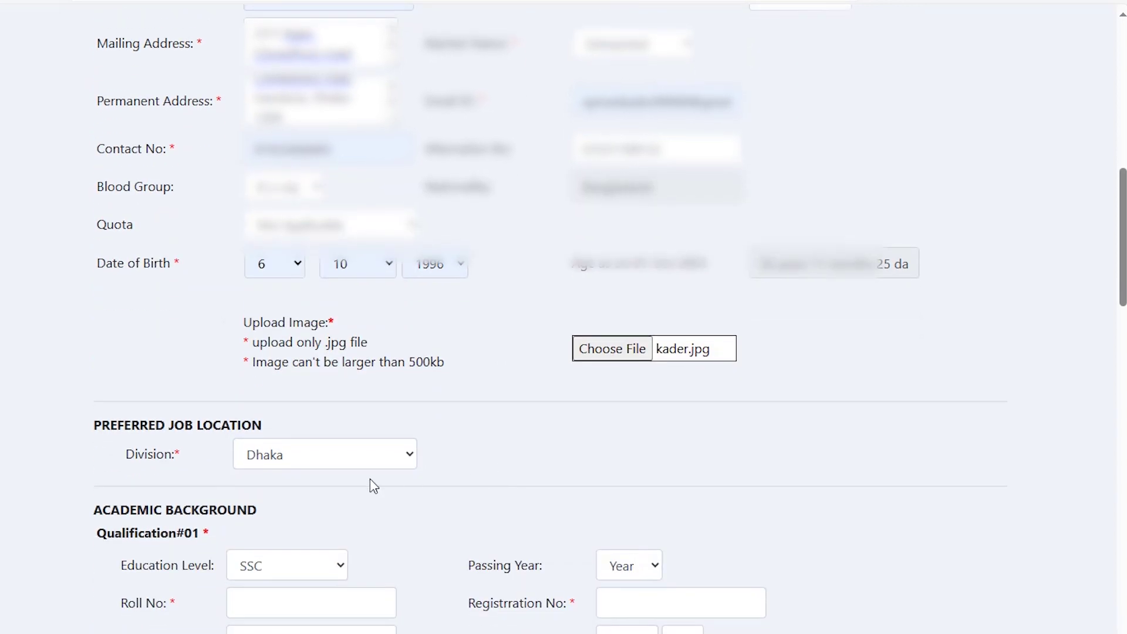
scroll(370, 483, "down", 1)
left_click(322, 365)
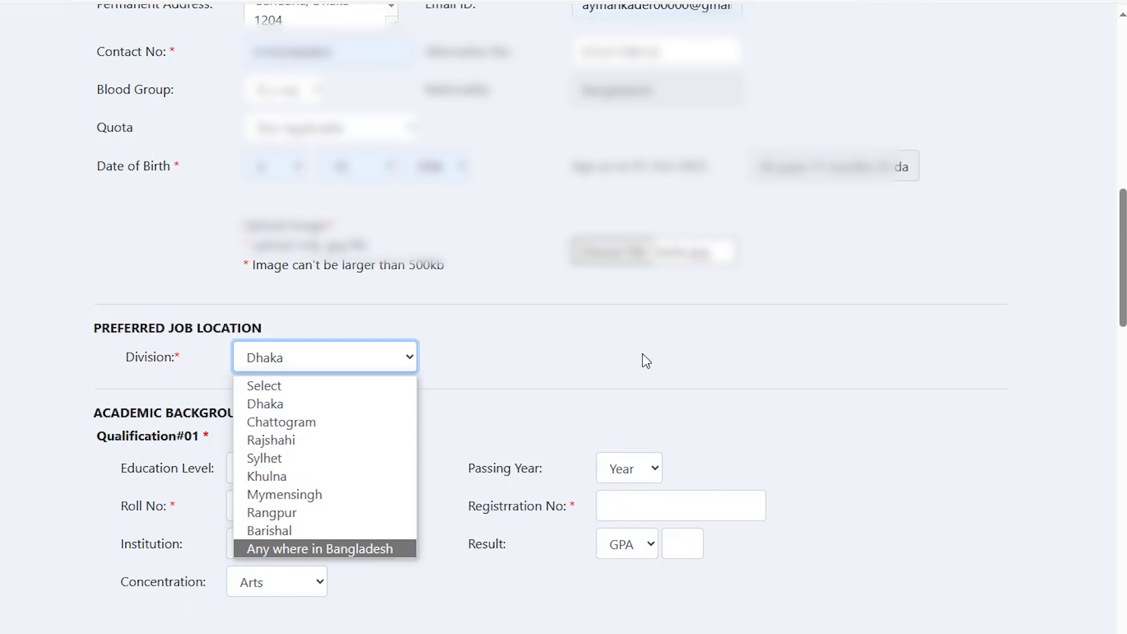
left_click(555, 379)
scroll(550, 352, "down", 2)
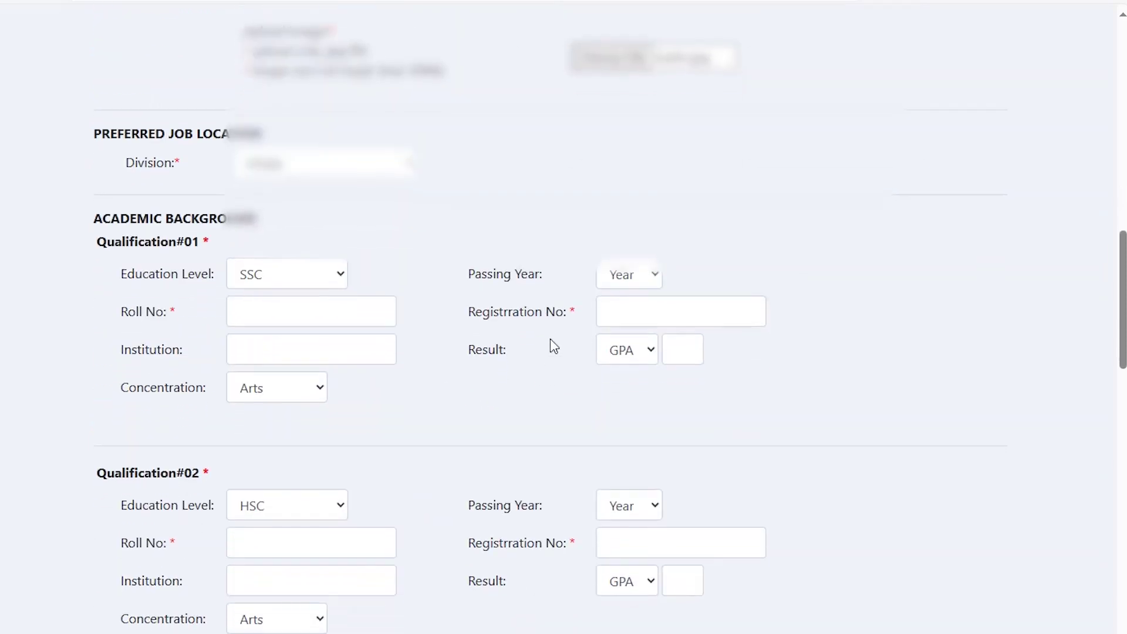
left_click(385, 171)
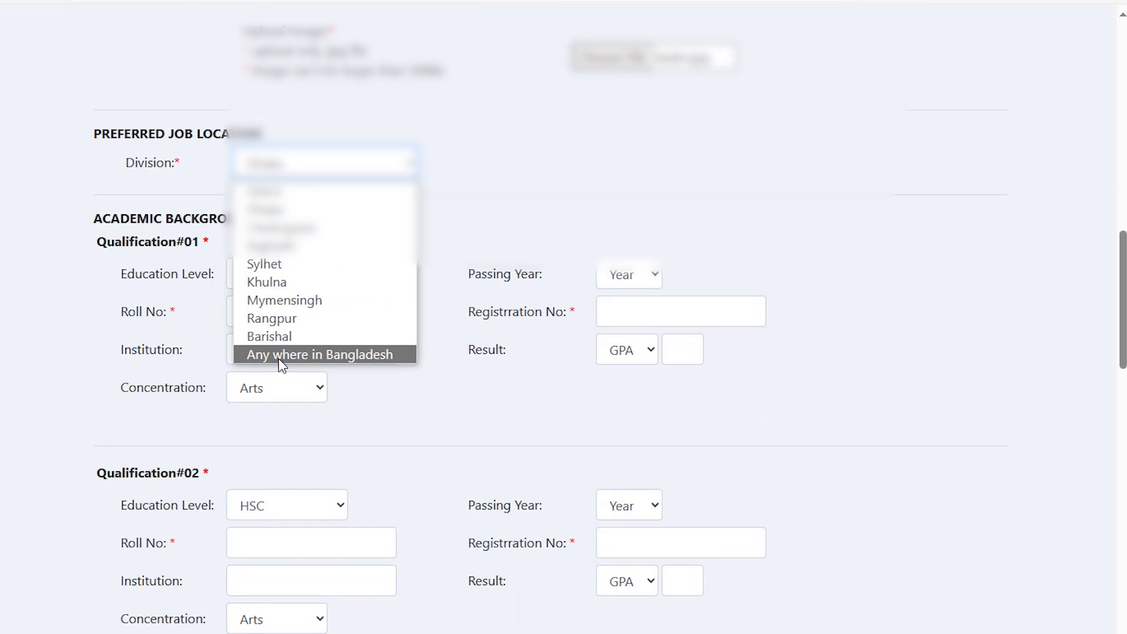
left_click(532, 228)
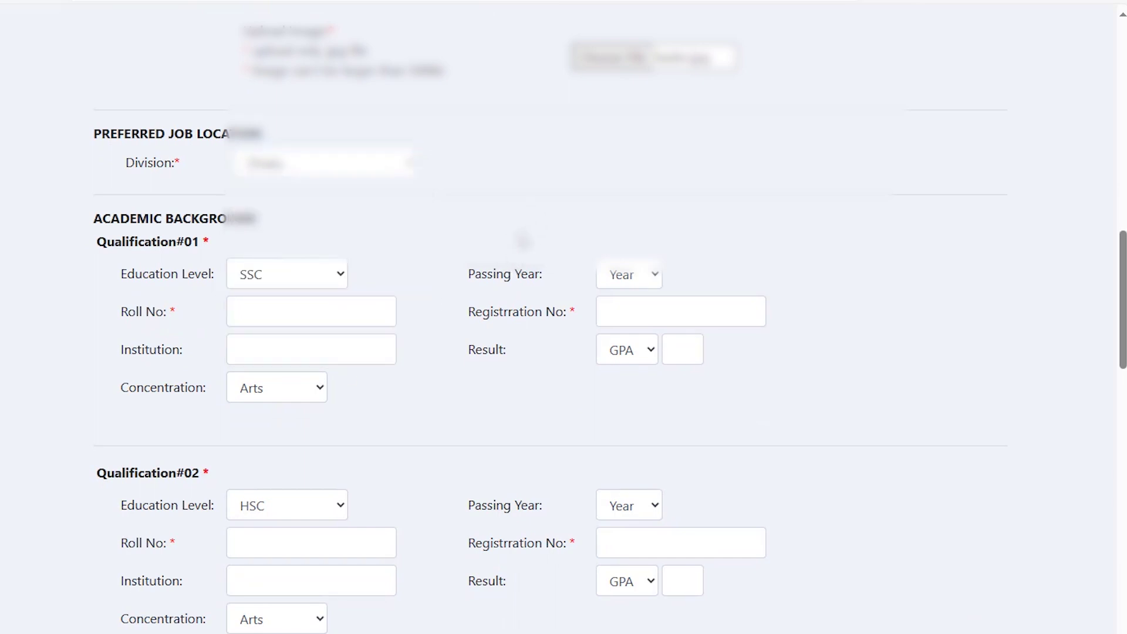
scroll(522, 240, "down", 1)
left_click(362, 71)
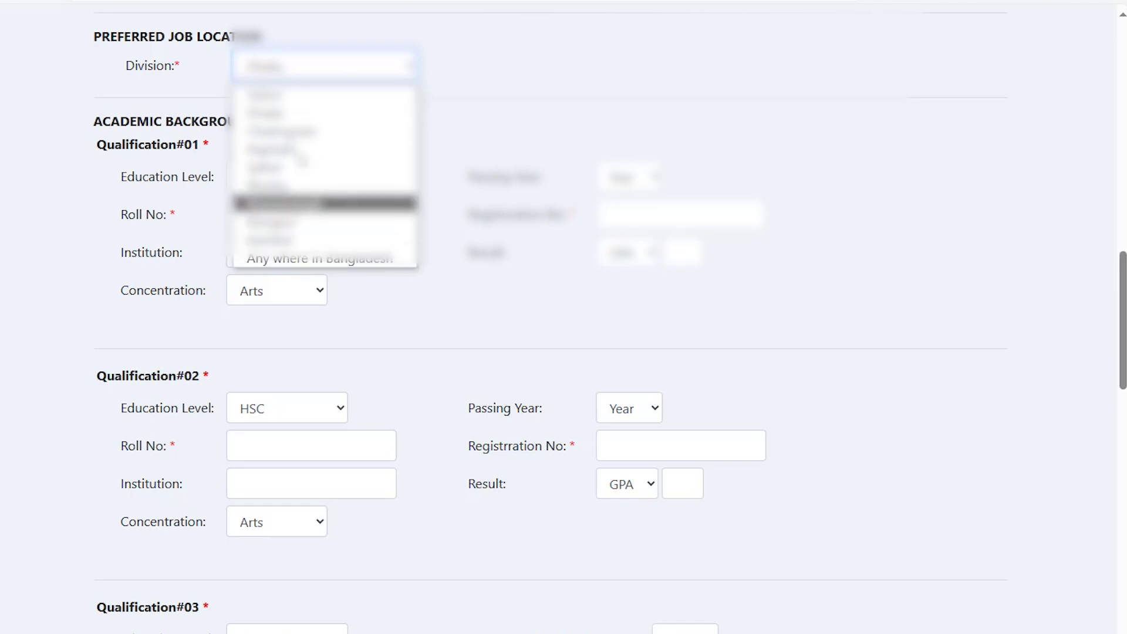
left_click(637, 112)
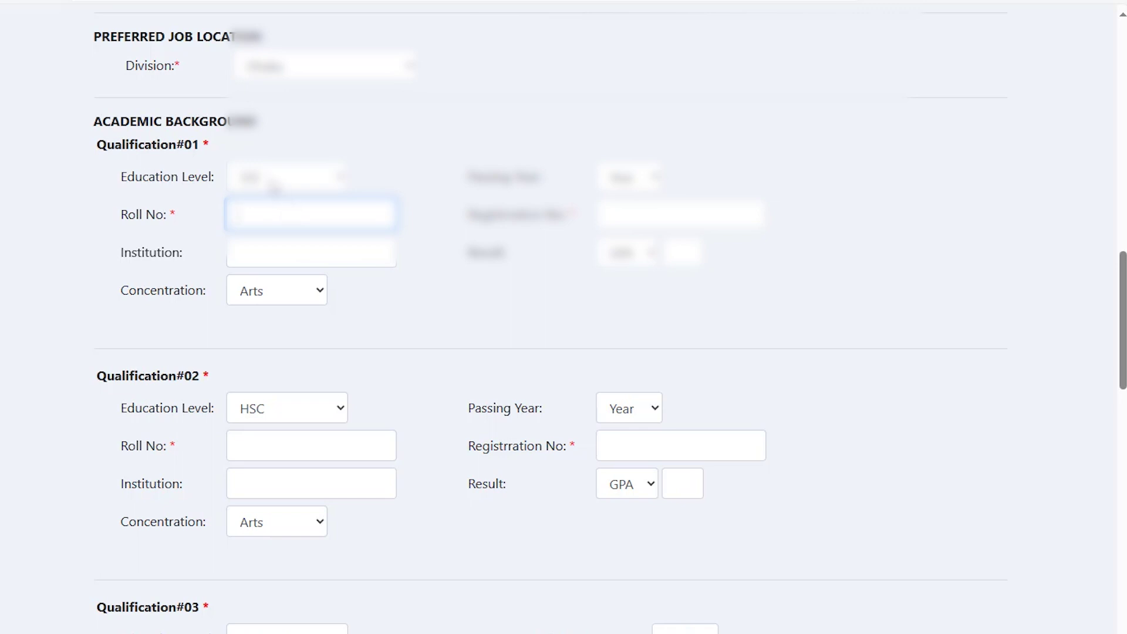
type("1")
type("1234")
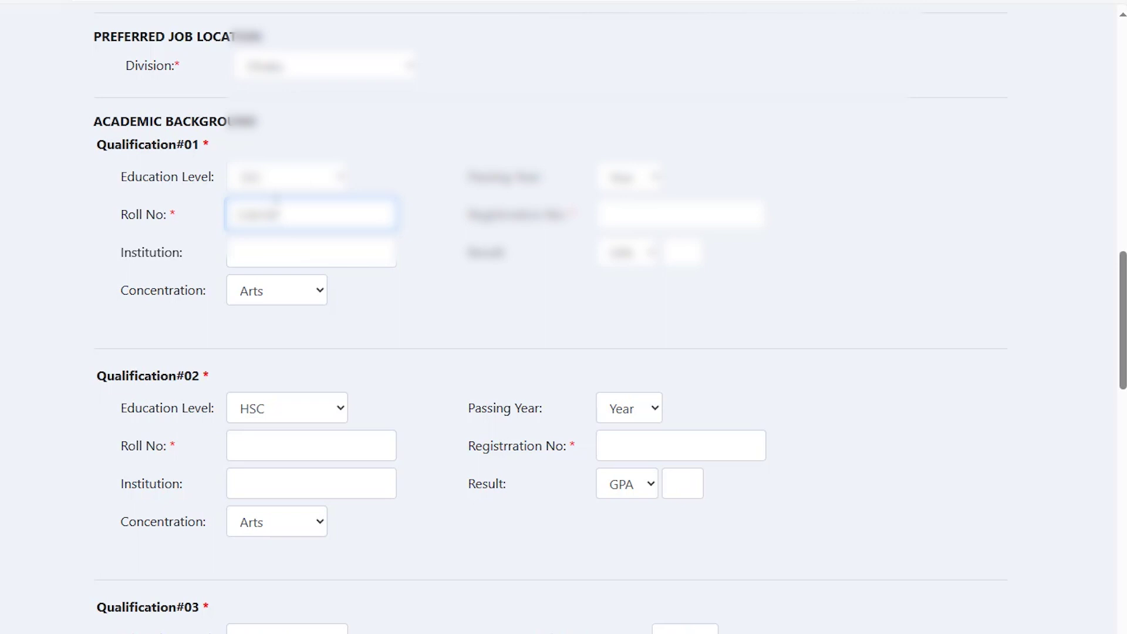
Step: Enter the first qualification's institution and concentration, and choose its passing year from the list
key("Tab")
type("Dhaka Ideal Coll")
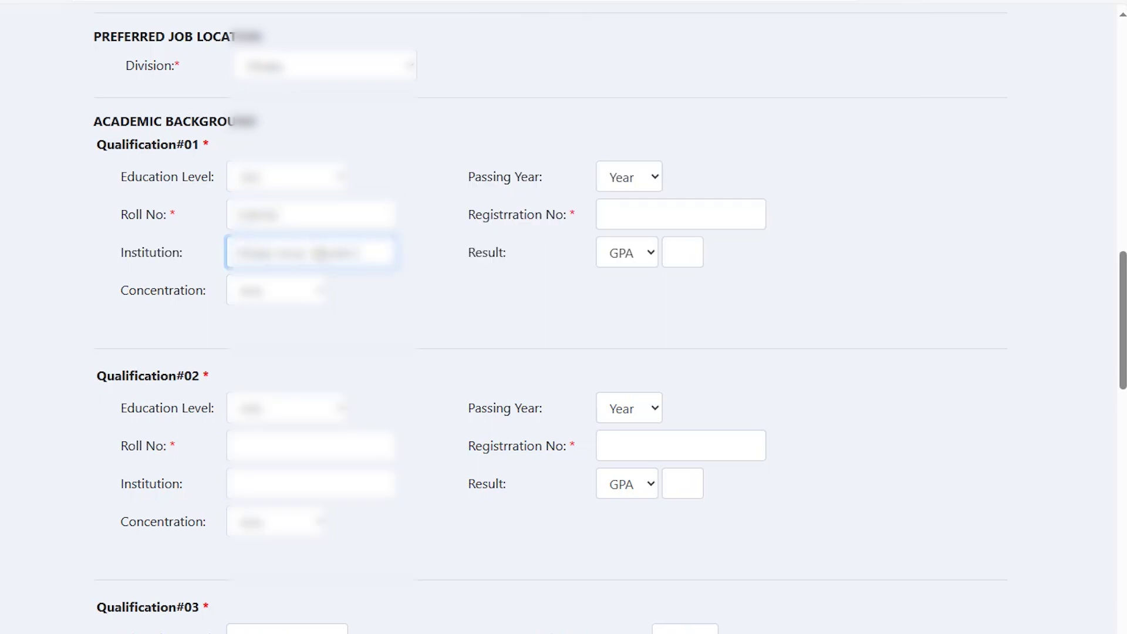
type("ege")
key("Tab")
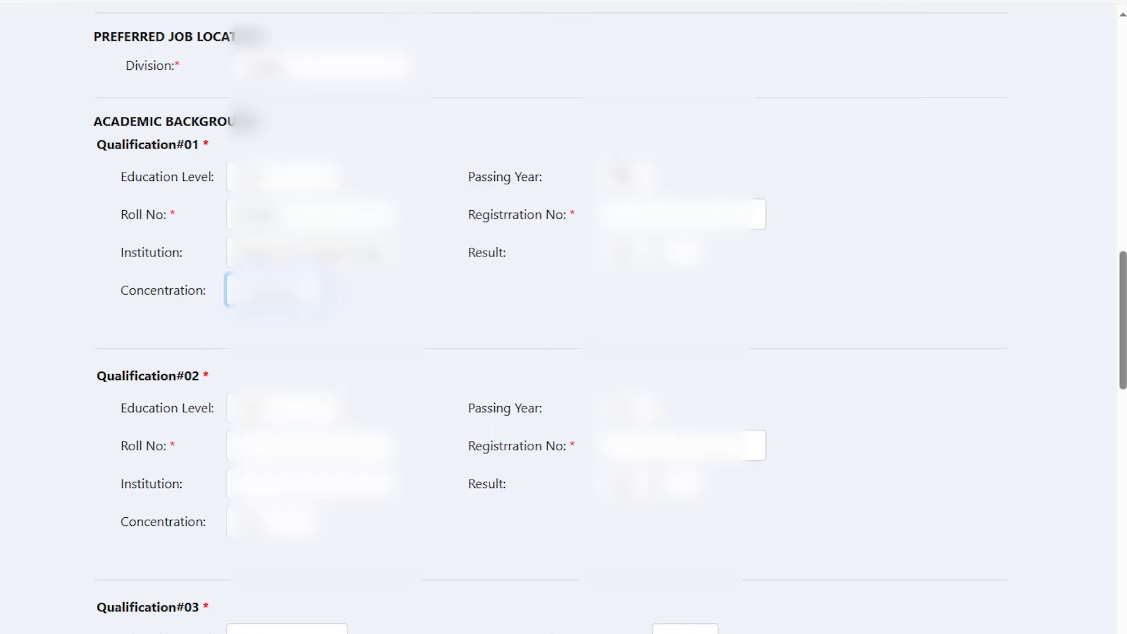
key("Tab")
key("alt+Down")
key("Down")
key("Down")
key("Down")
key("Down")
key("Down")
key("Up")
key("Return")
key("Tab")
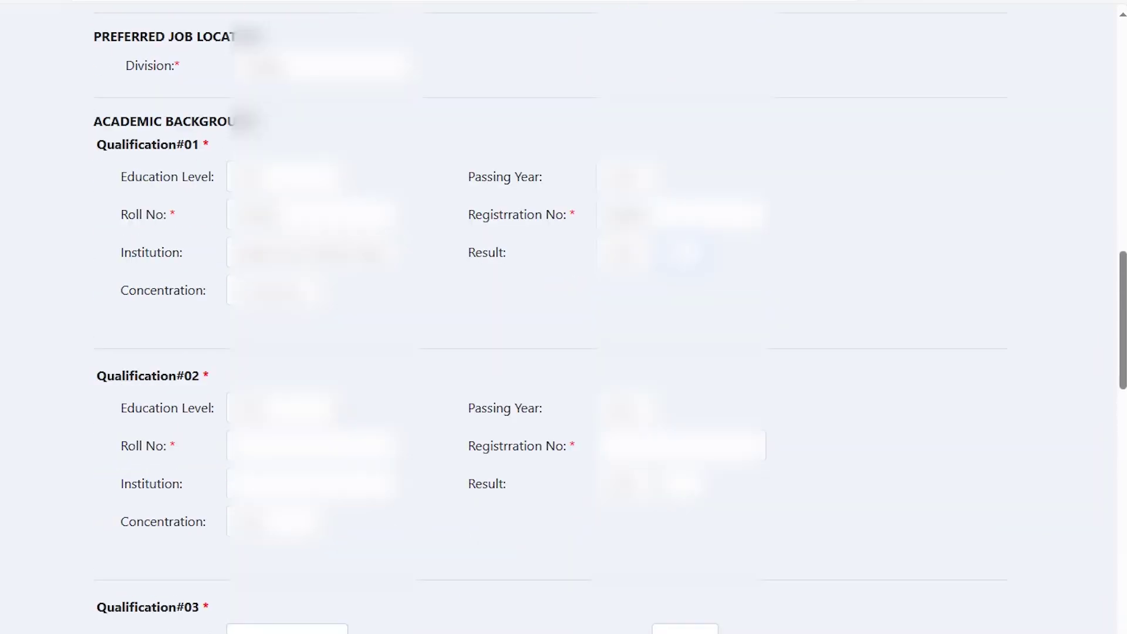
scroll(183, 240, "down", 2)
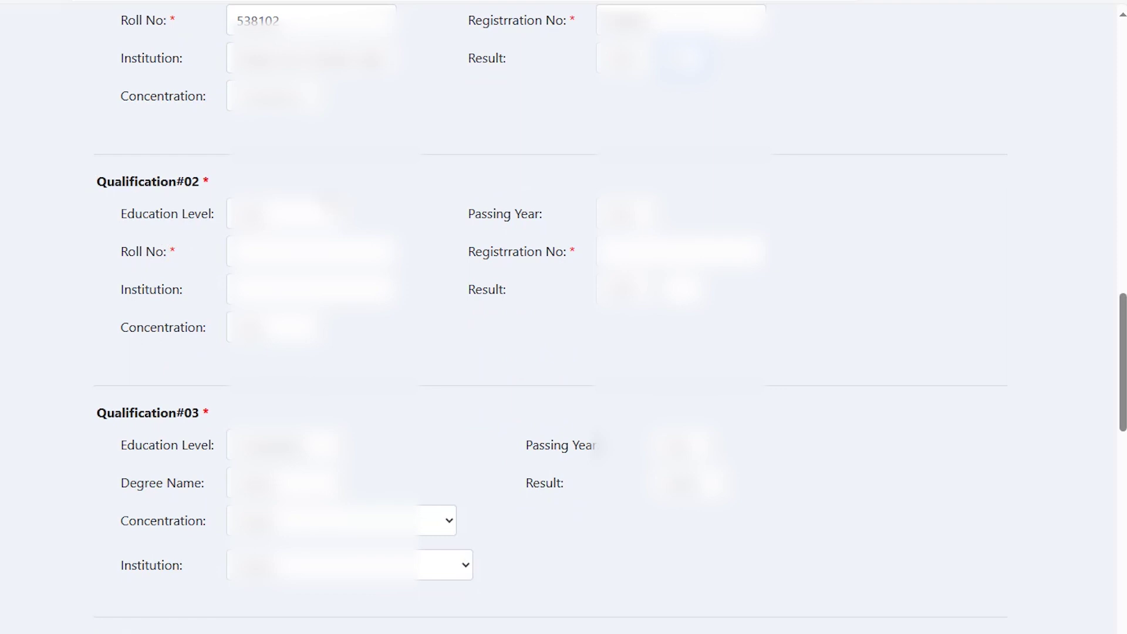
Step: Enter Qualification #02's roll number, institution, concentration and passing year, ready for registration number
key("Tab")
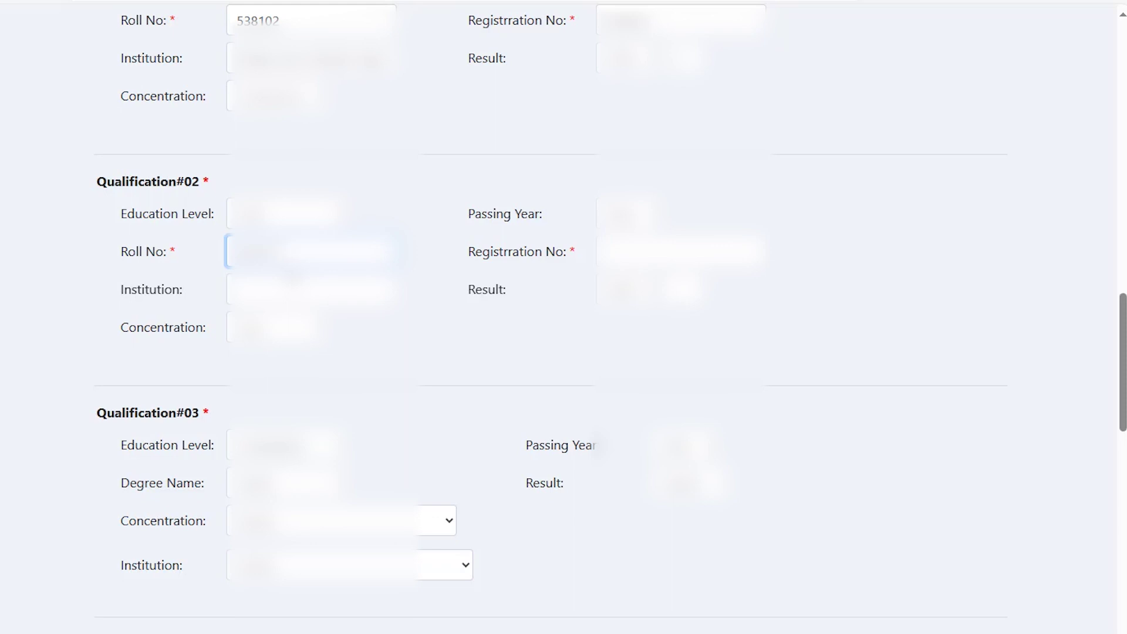
key("Tab")
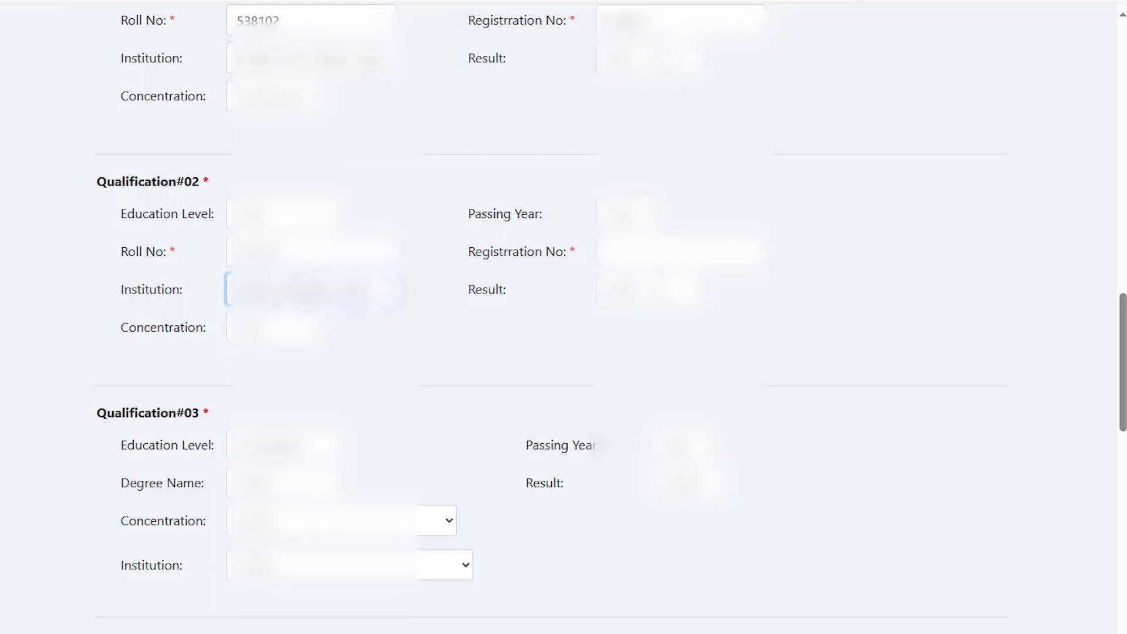
key("Tab")
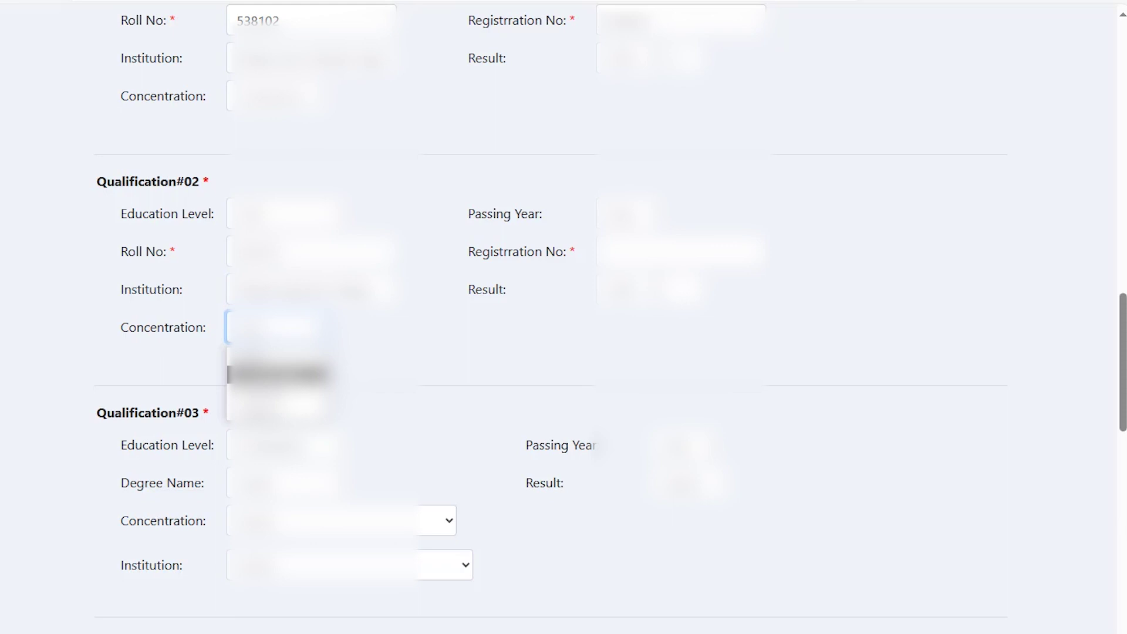
key("Tab")
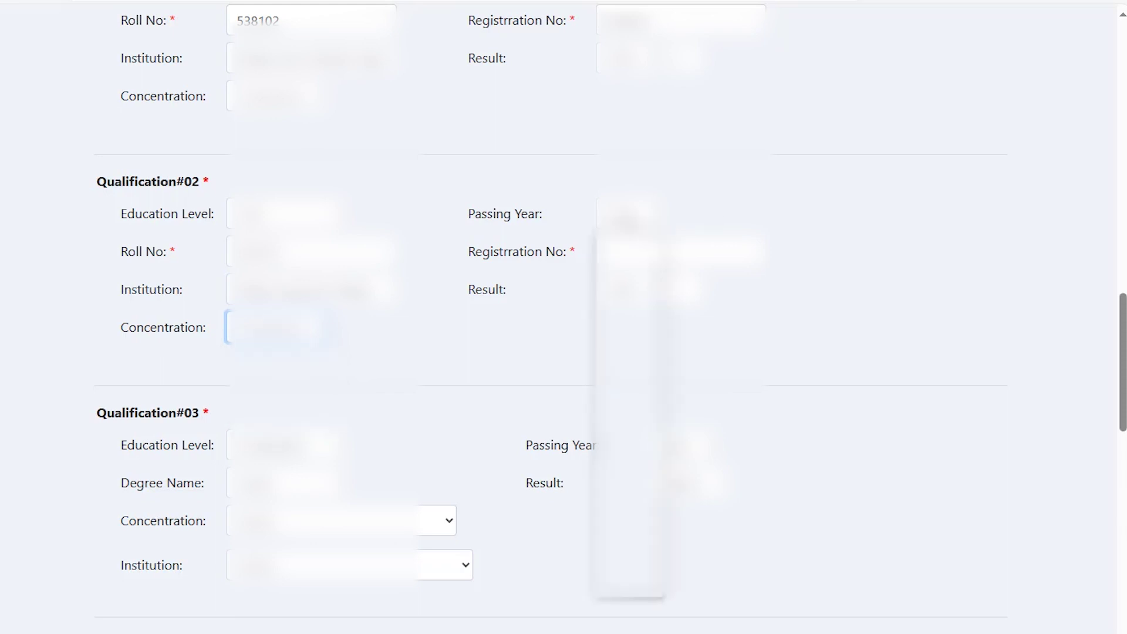
key("Escape")
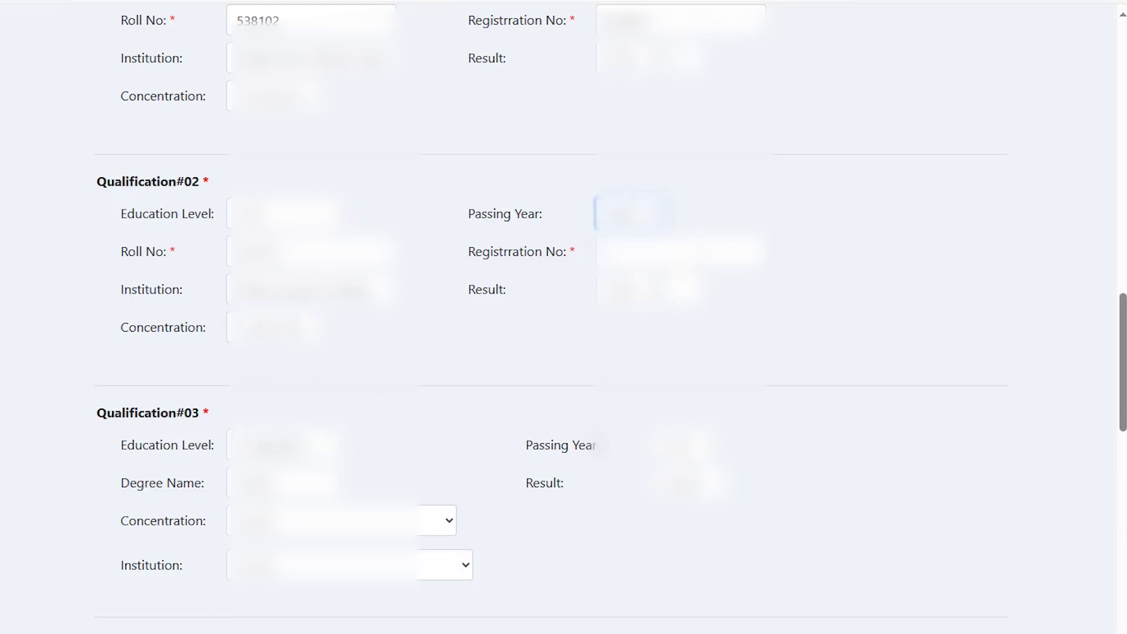
key("Tab")
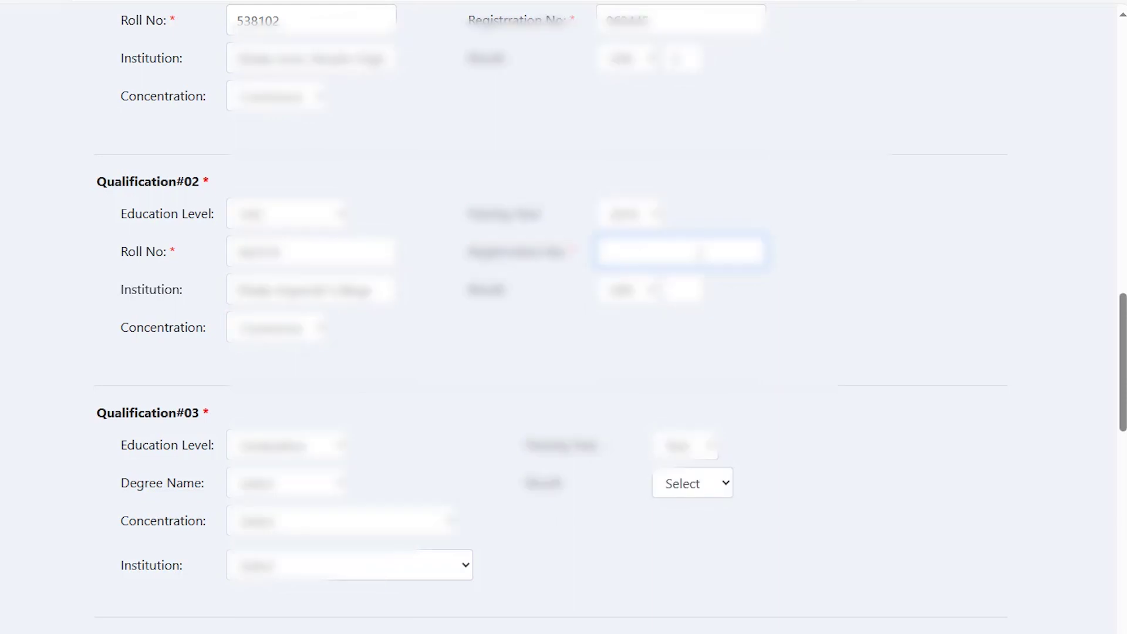
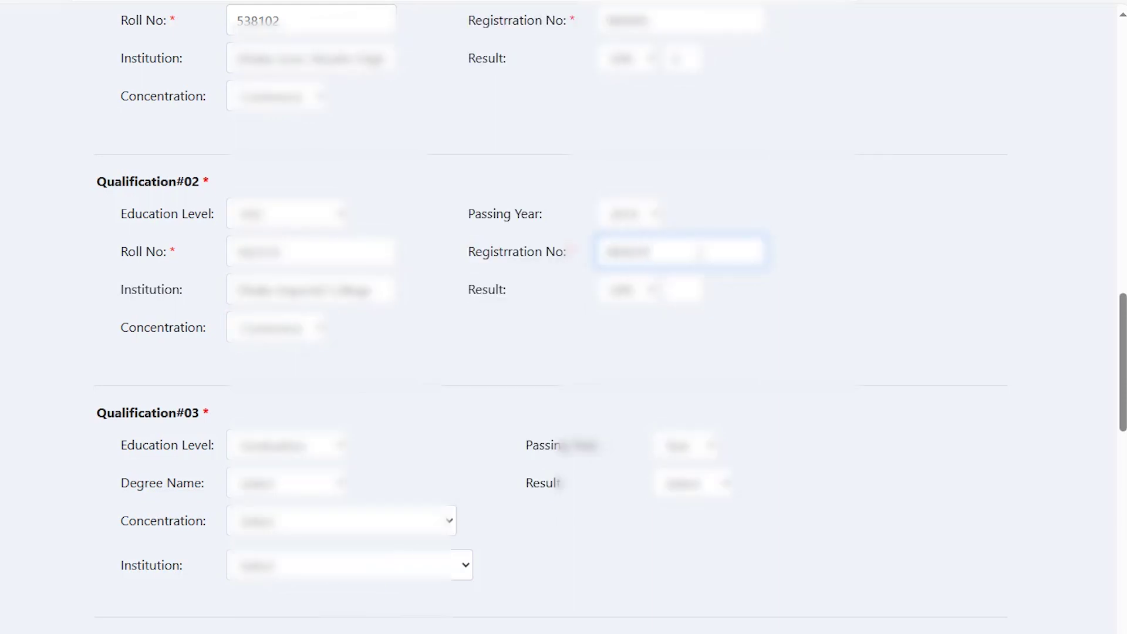
scroll(753, 223, "down", 1)
Step: Enter Qualification #02's grade and choose Qualification #03's degree name
left_click(683, 192)
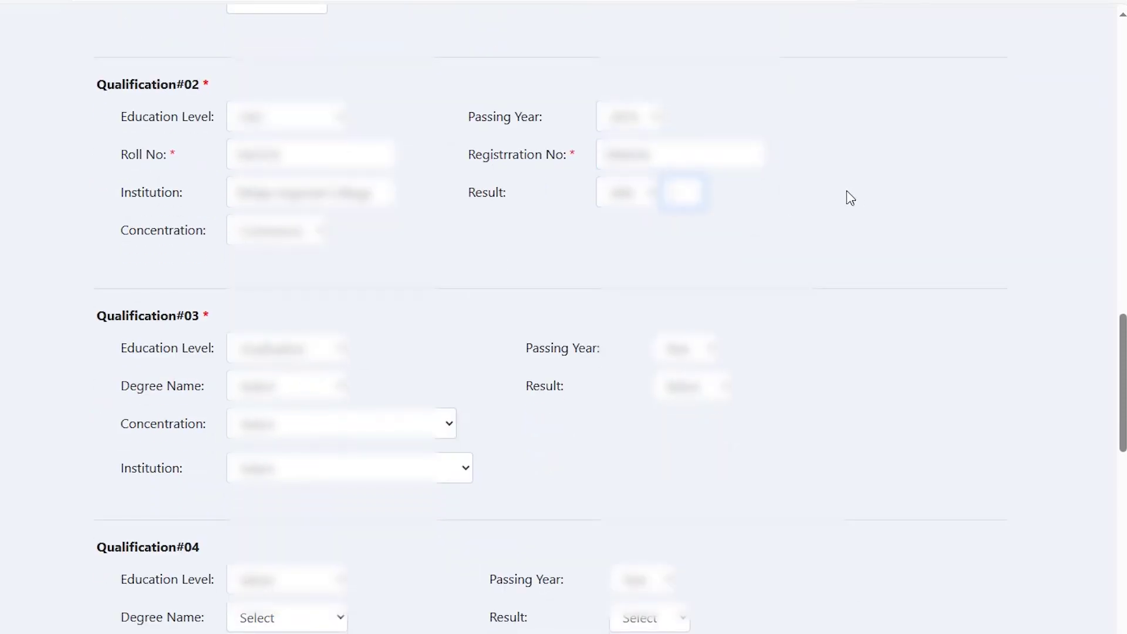
type("5")
left_click(275, 363)
left_click(425, 350)
left_click(315, 389)
left_click(278, 430)
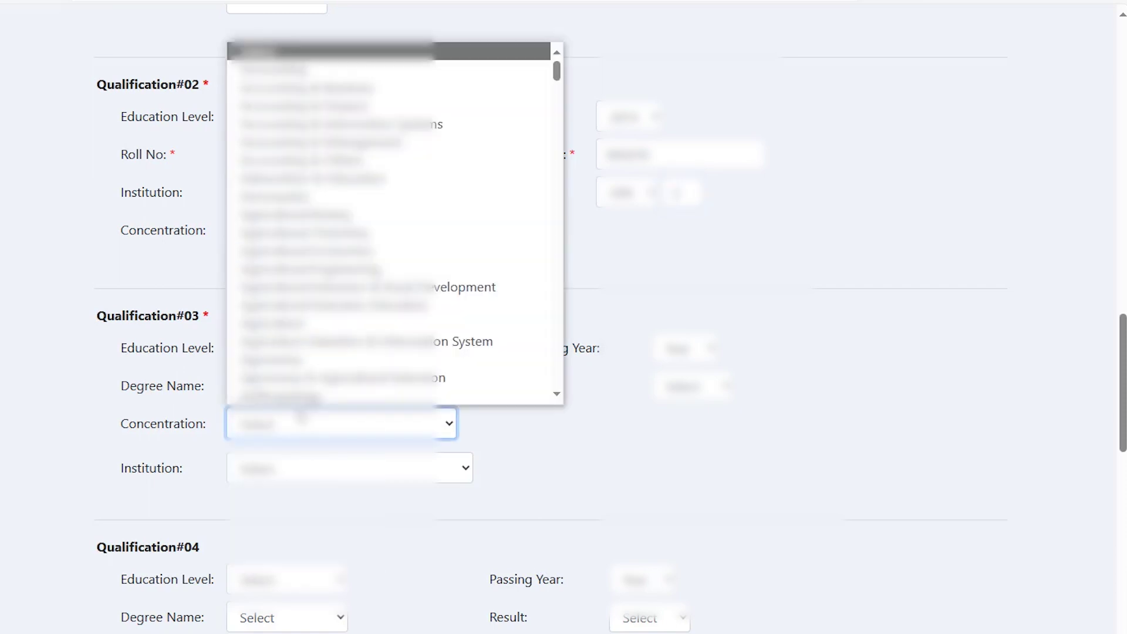
left_click(299, 361)
left_click(292, 385)
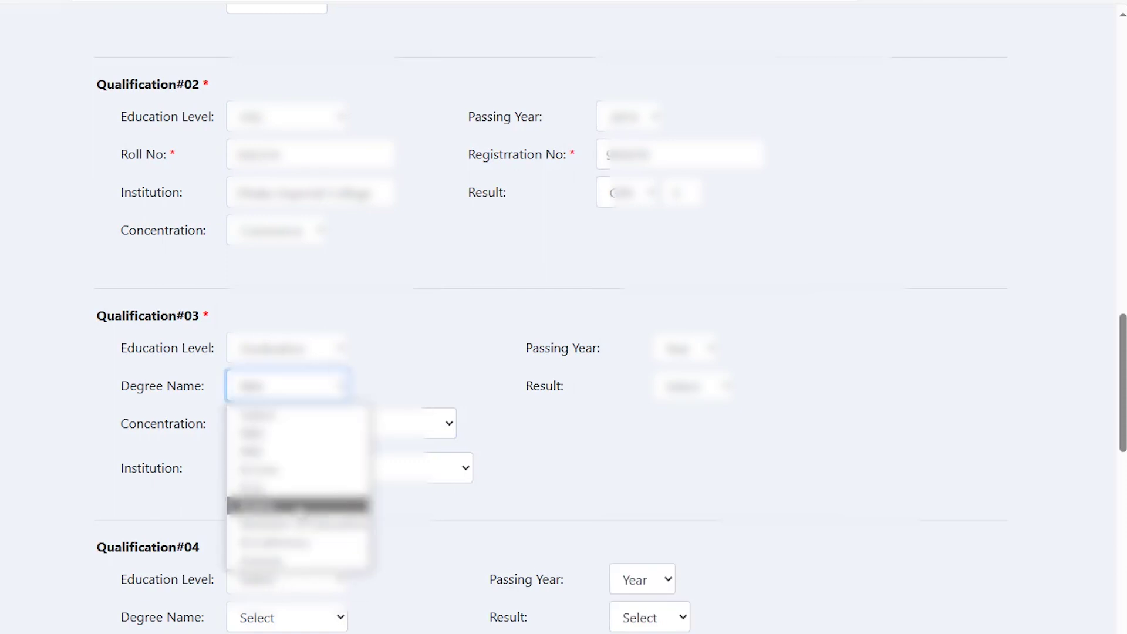
left_click(467, 357)
Step: Set Qualification #03's concentration, a J-listed institution, passing year and grade-based result with its grade
left_click(317, 431)
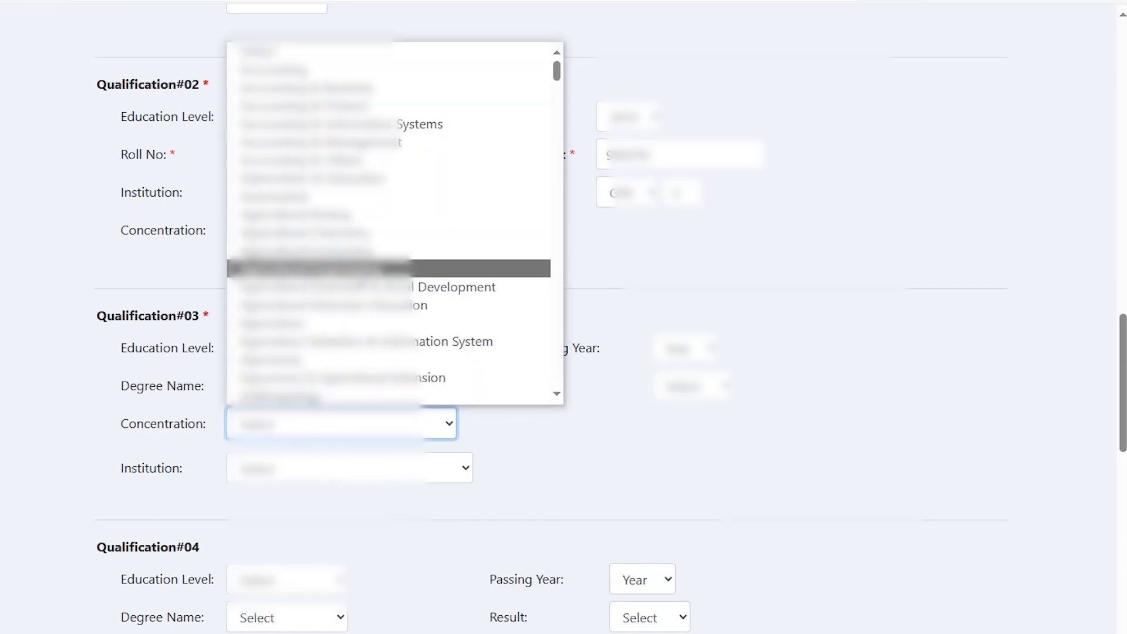
scroll(286, 381, "down", 15)
scroll(291, 380, "down", 2)
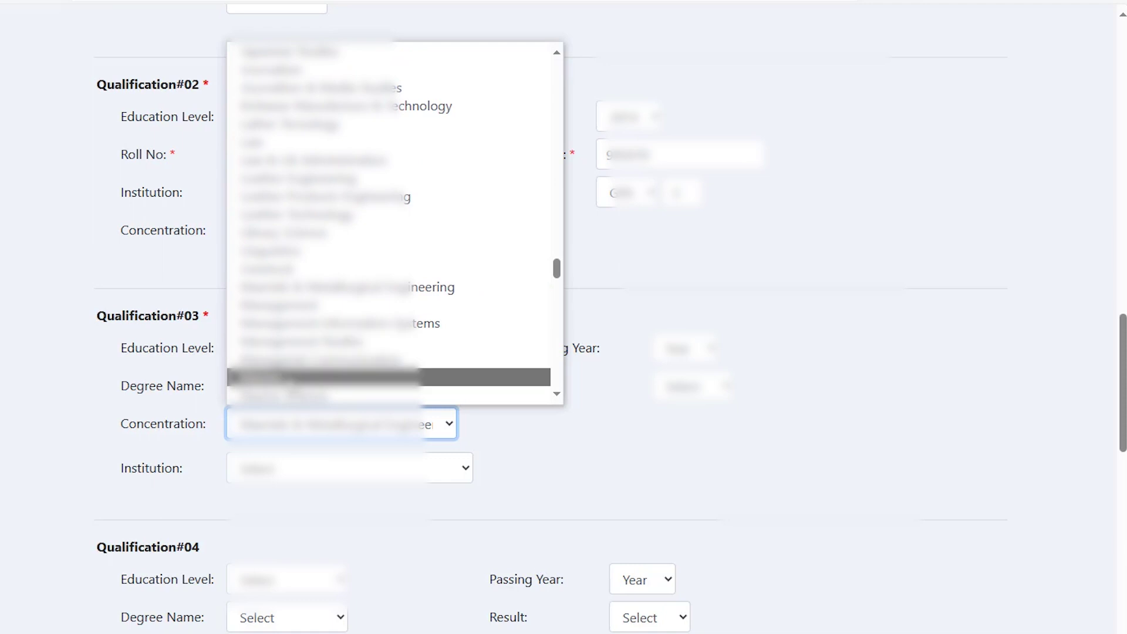
scroll(298, 374, "down", 2)
scroll(298, 379, "down", 1)
left_click(295, 303)
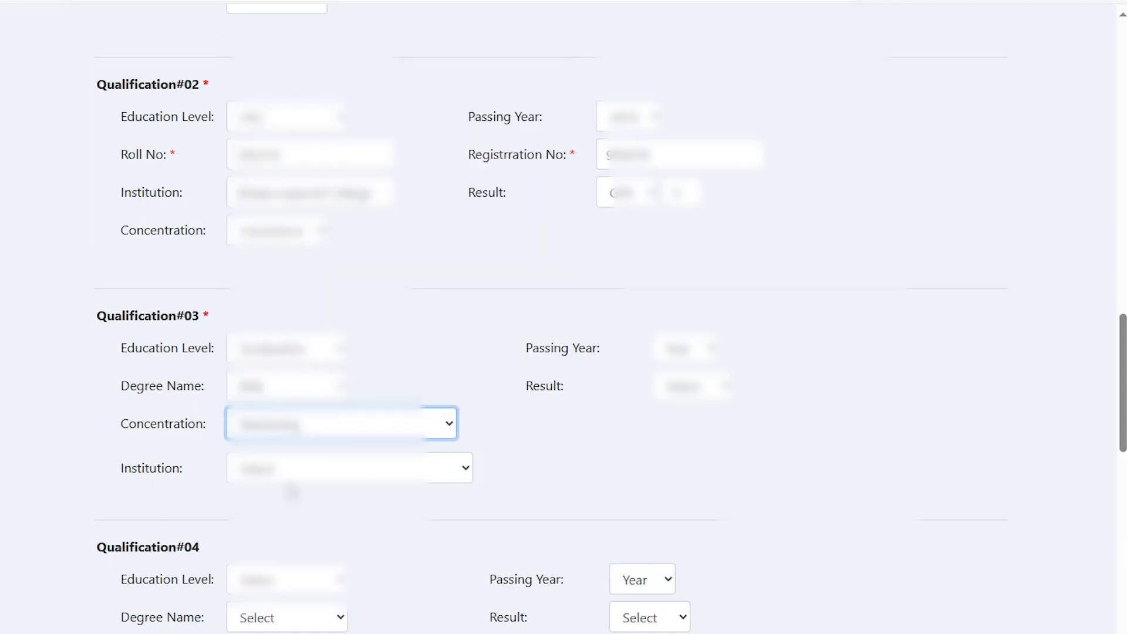
left_click(295, 469)
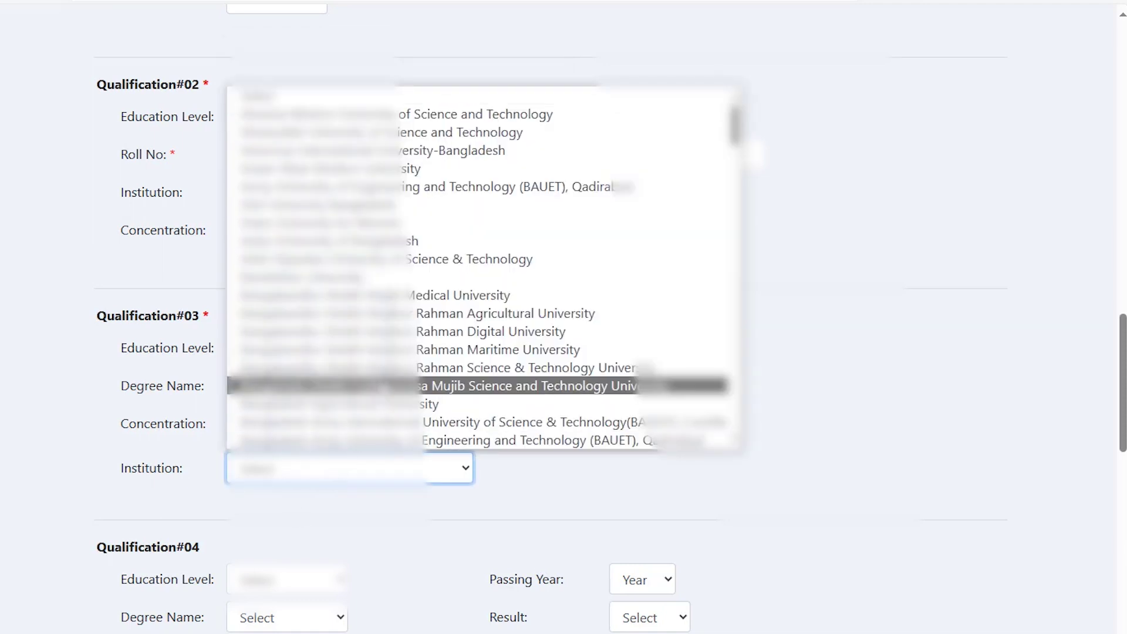
key("j")
key("Return")
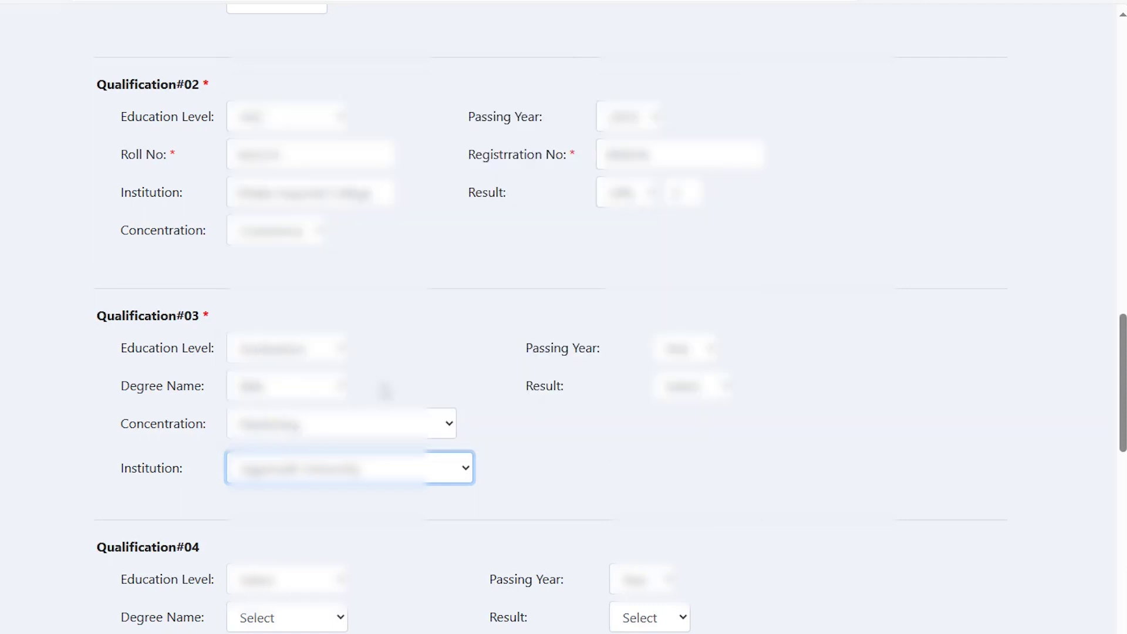
left_click(709, 350)
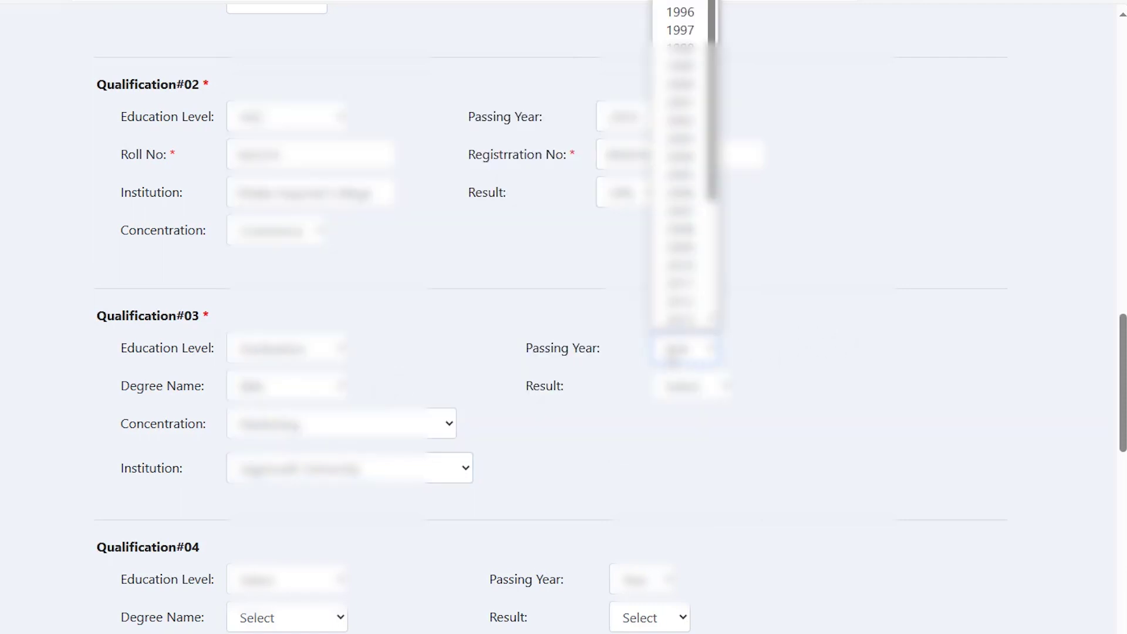
scroll(679, 193, "down", 3)
left_click(681, 261)
left_click(691, 386)
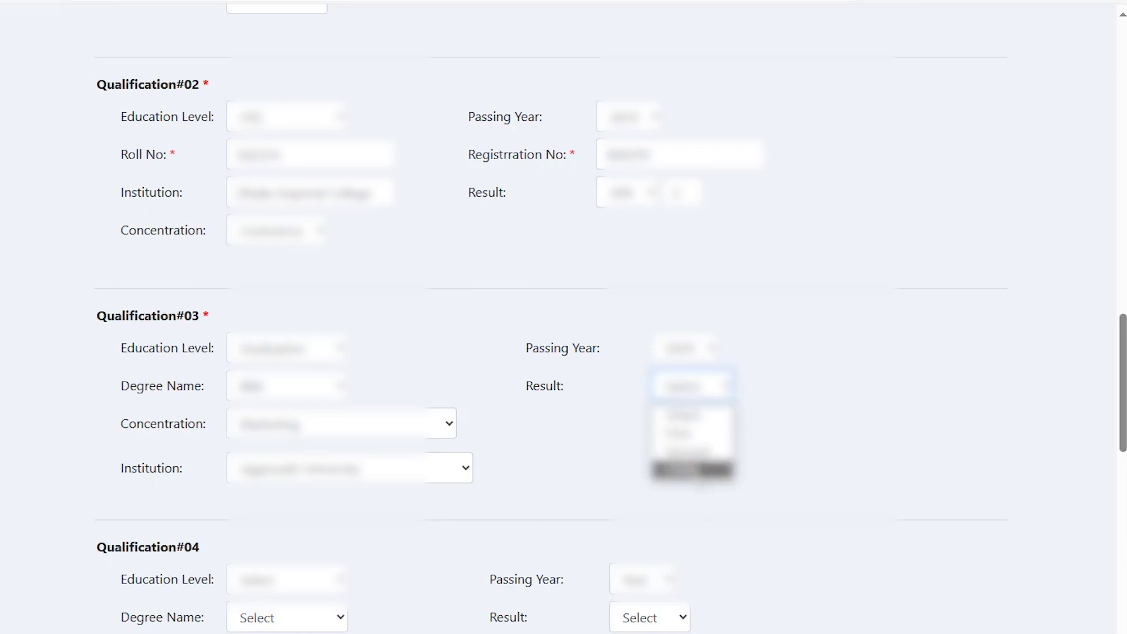
left_click(692, 468)
left_click(804, 386)
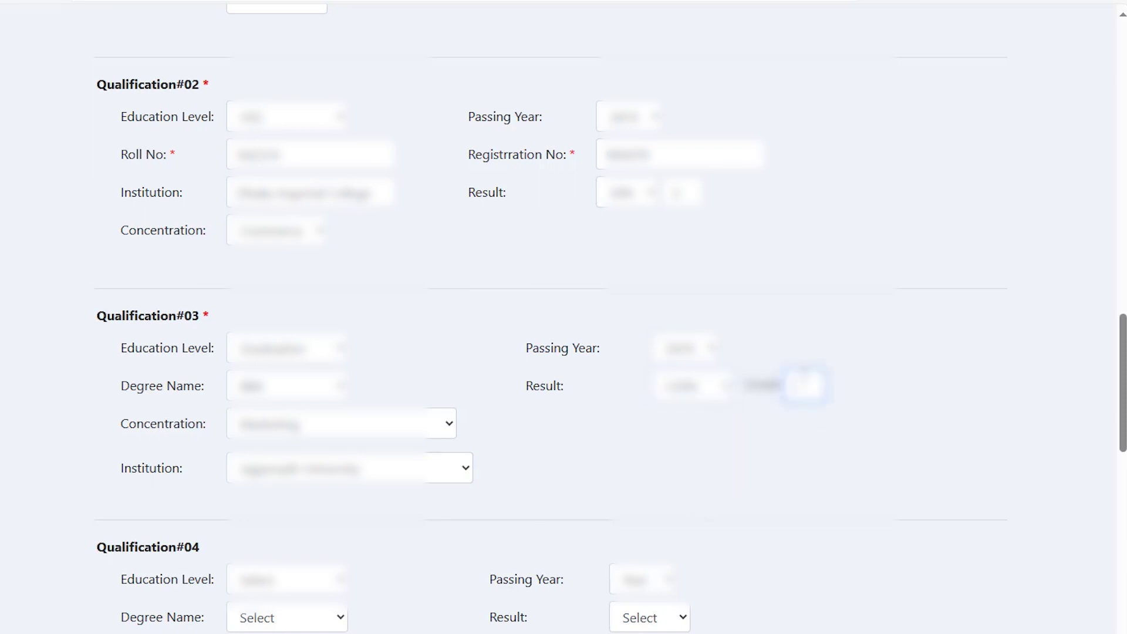
type(".5")
scroll(573, 440, "down", 2)
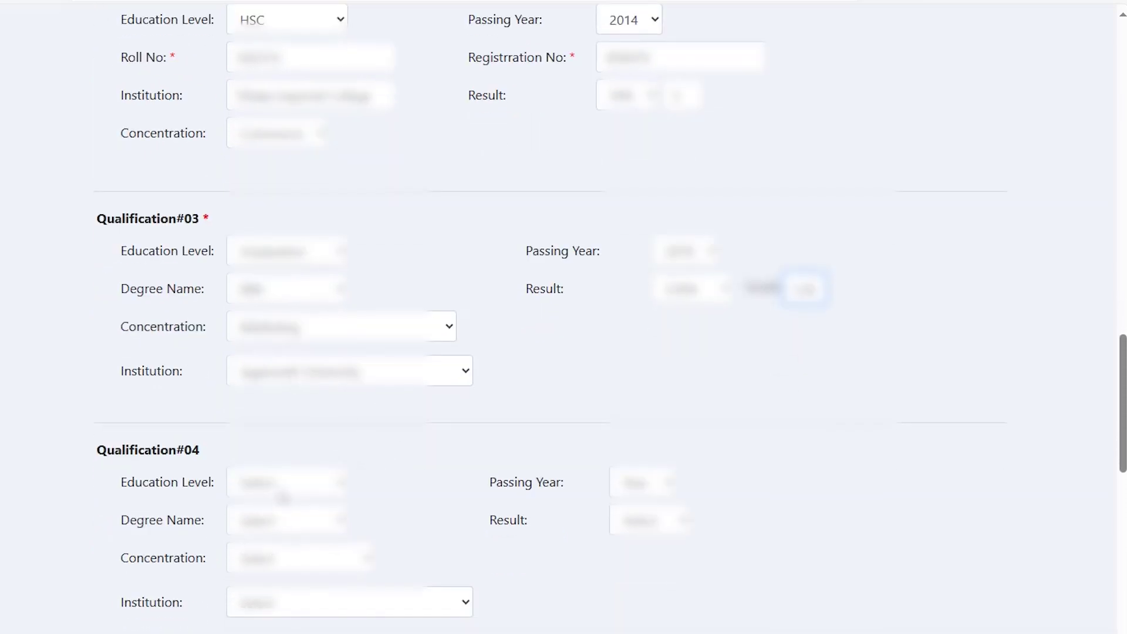
scroll(271, 348, "down", 2)
Step: Set Qualification #04's education level, degree and a J-listed institution
left_click(287, 386)
left_click(264, 413)
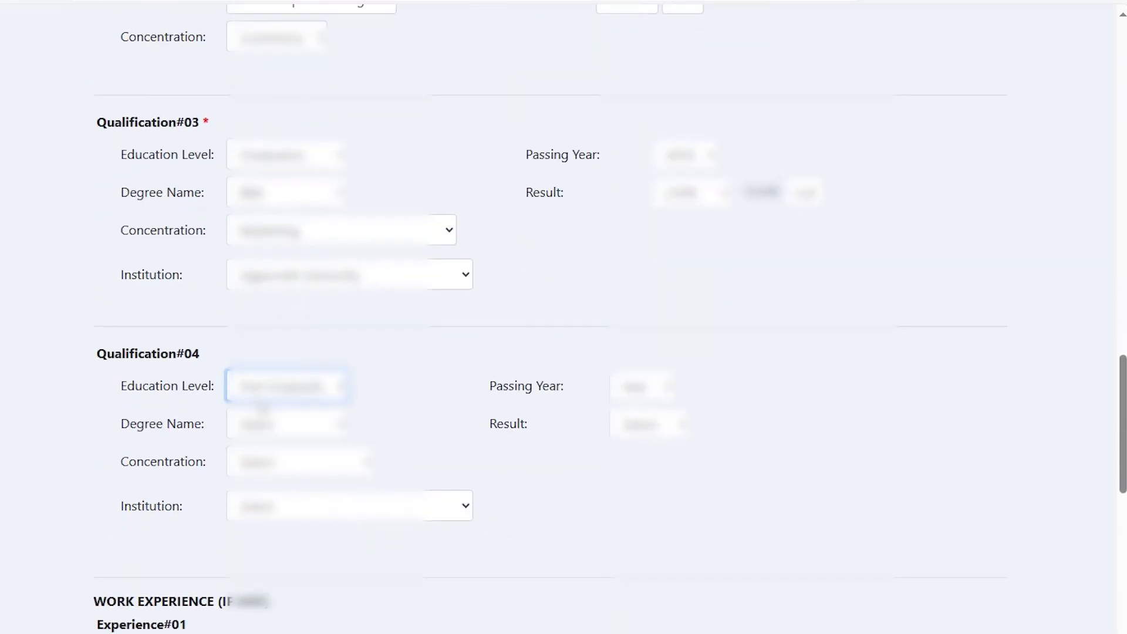
left_click(265, 489)
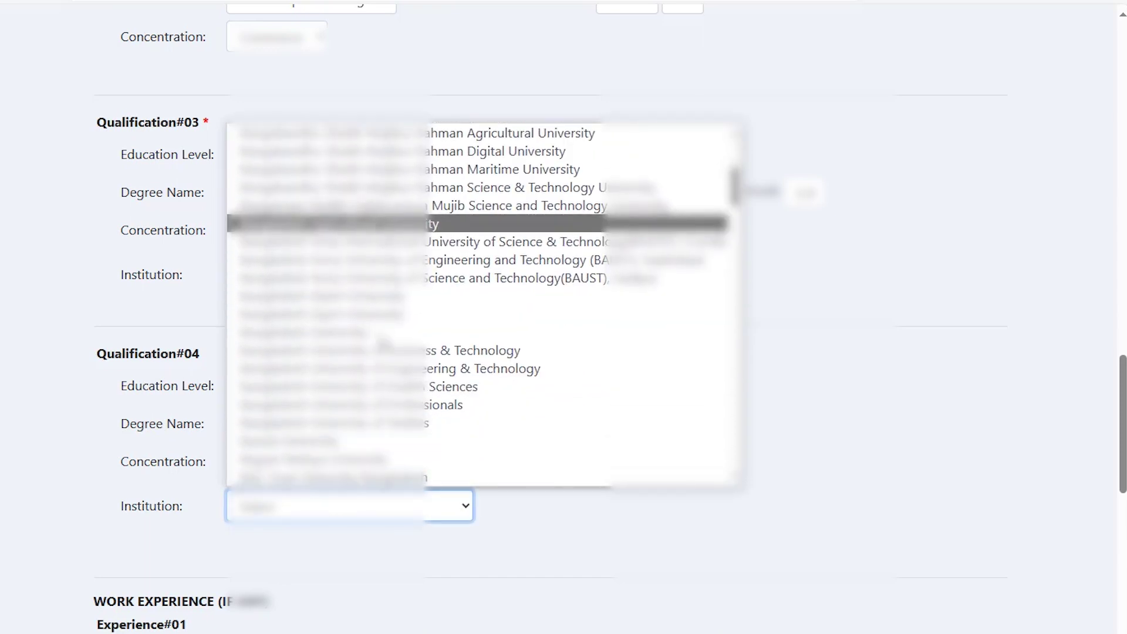
key("j")
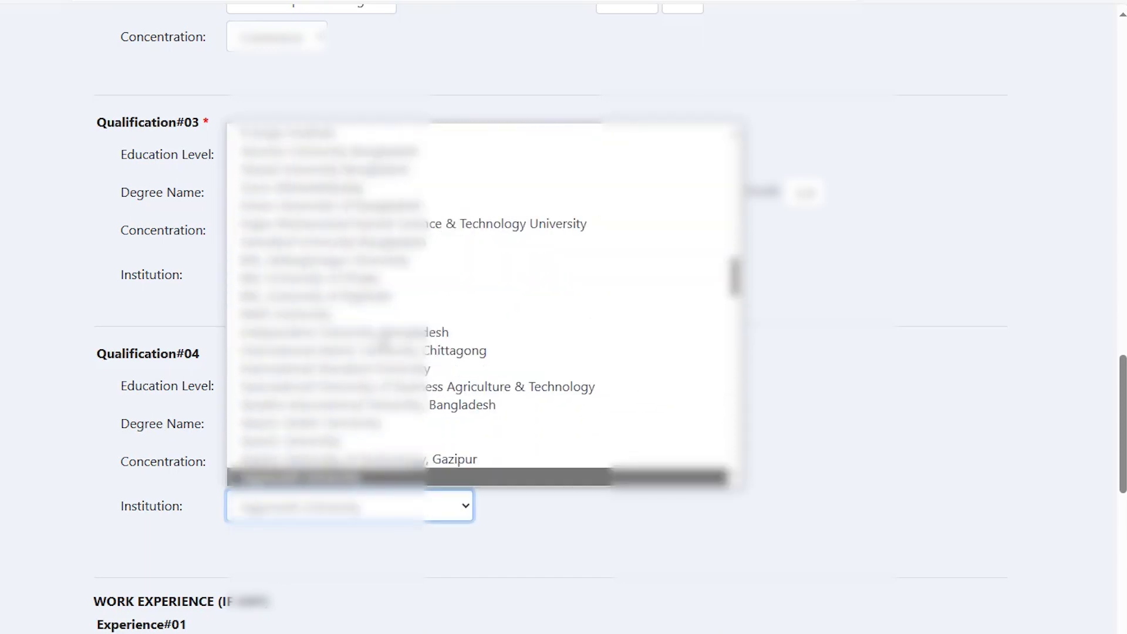
key("Up")
key("Up")
key("Down")
key("Down")
key("Return")
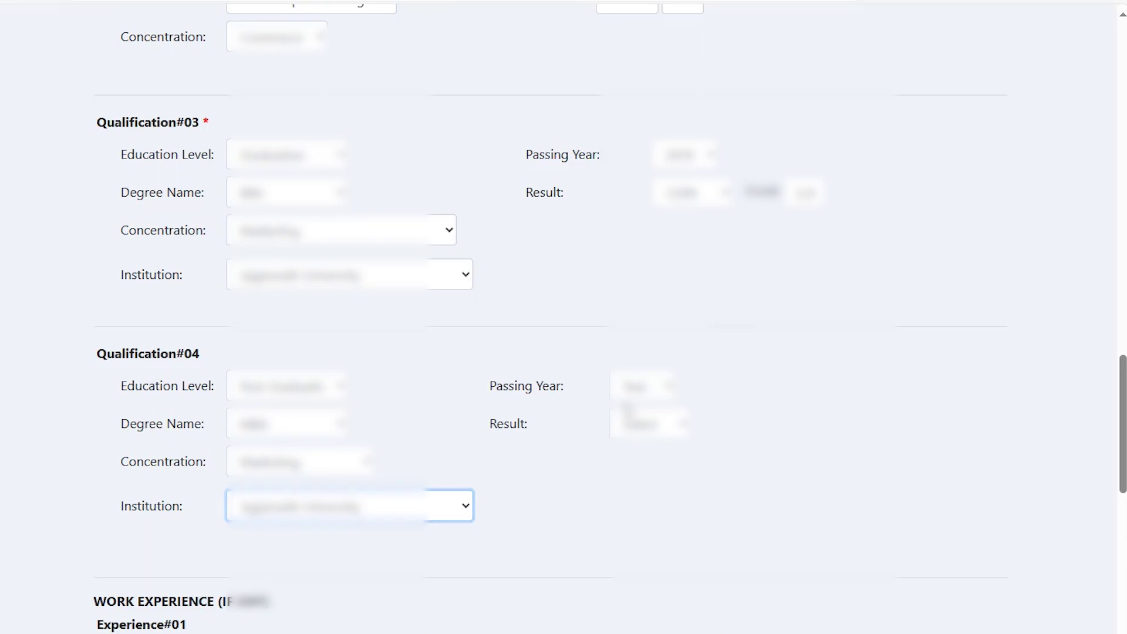
Step: Choose Qualification #04's passing year and grade-based result, then enter its grade
left_click(642, 386)
scroll(638, 302, "down", 1)
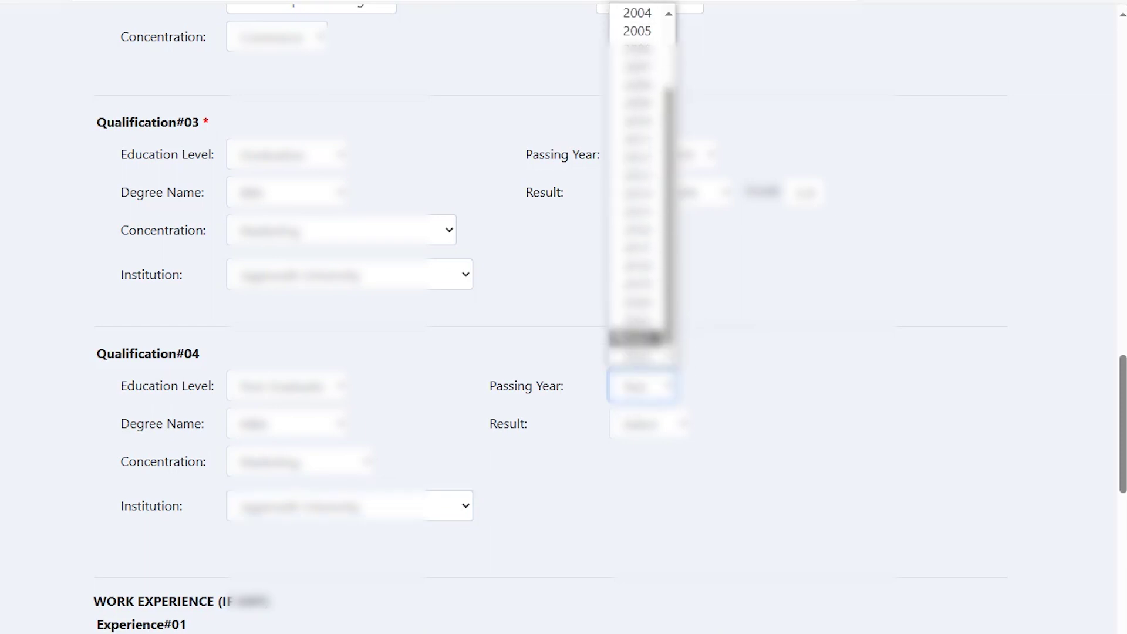
left_click(637, 339)
left_click(645, 424)
left_click(650, 508)
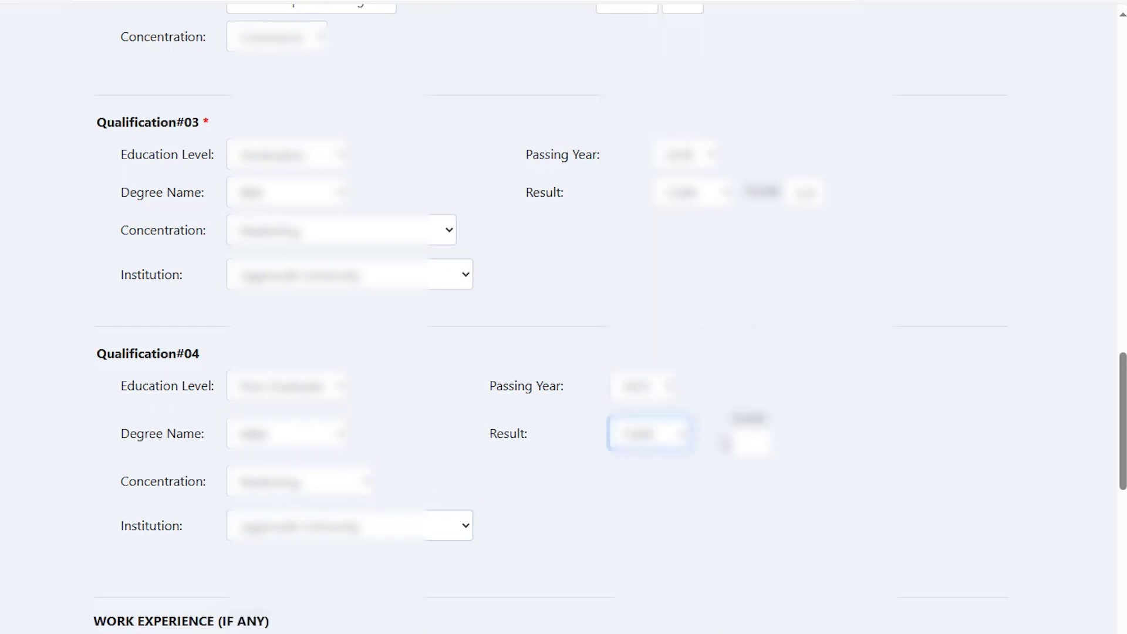
left_click(749, 442)
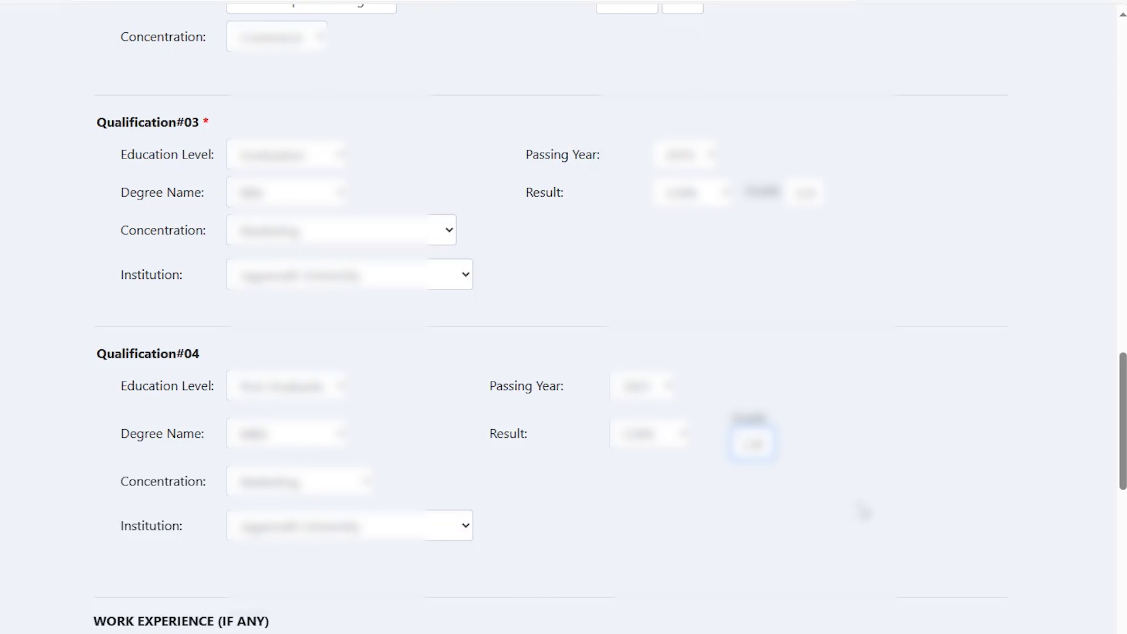
scroll(576, 385, "down", 1)
scroll(344, 448, "down", 2)
scroll(681, 288, "down", 2)
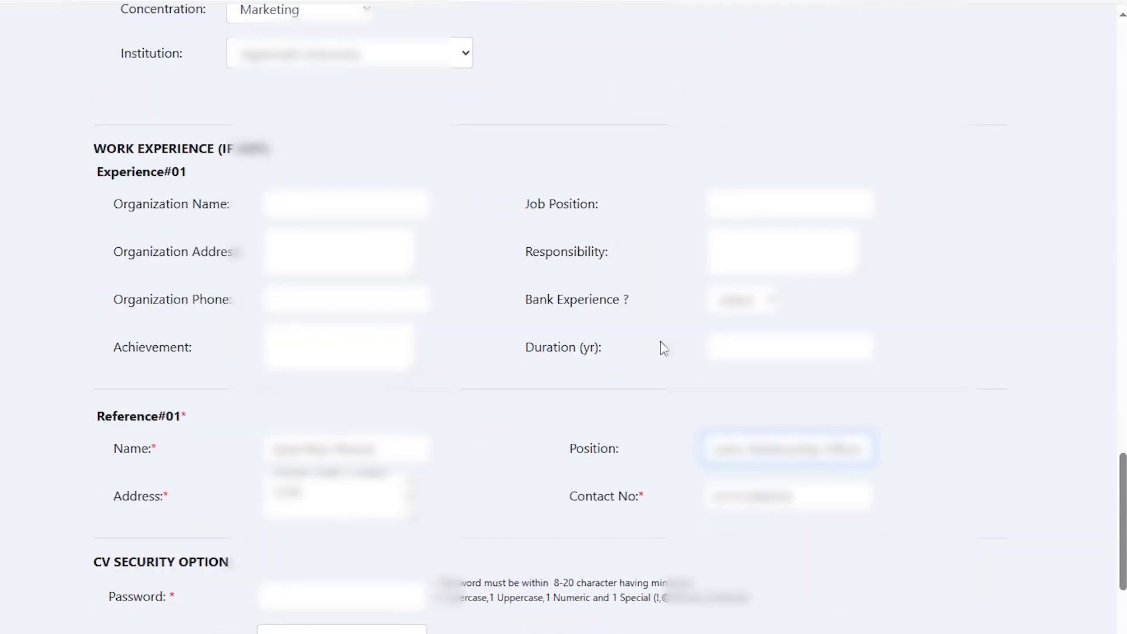
scroll(660, 347, "up", 1)
scroll(665, 349, "down", 1)
scroll(546, 431, "down", 2)
scroll(546, 431, "down", 1)
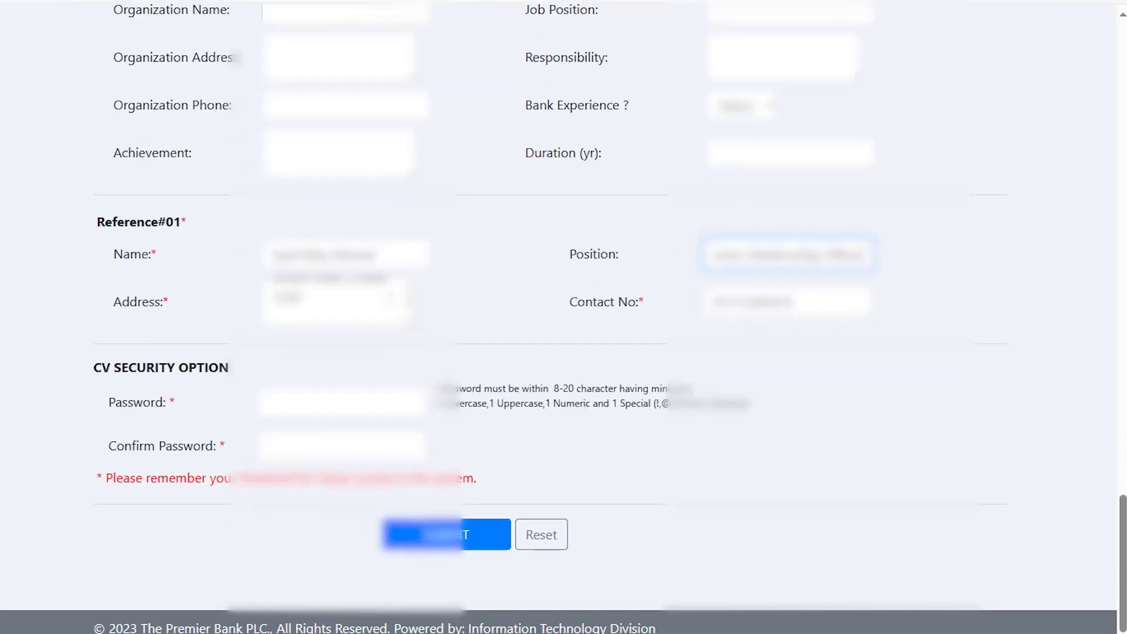
left_click_drag(97, 222, 214, 222)
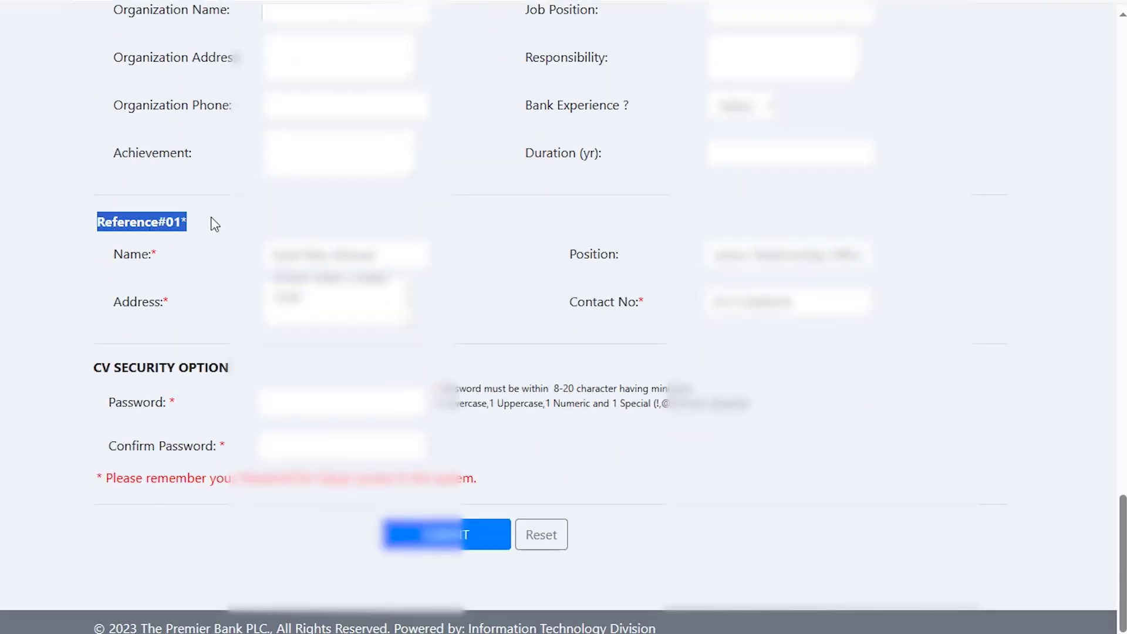
scroll(873, 418, "up", 2)
left_click(1060, 207)
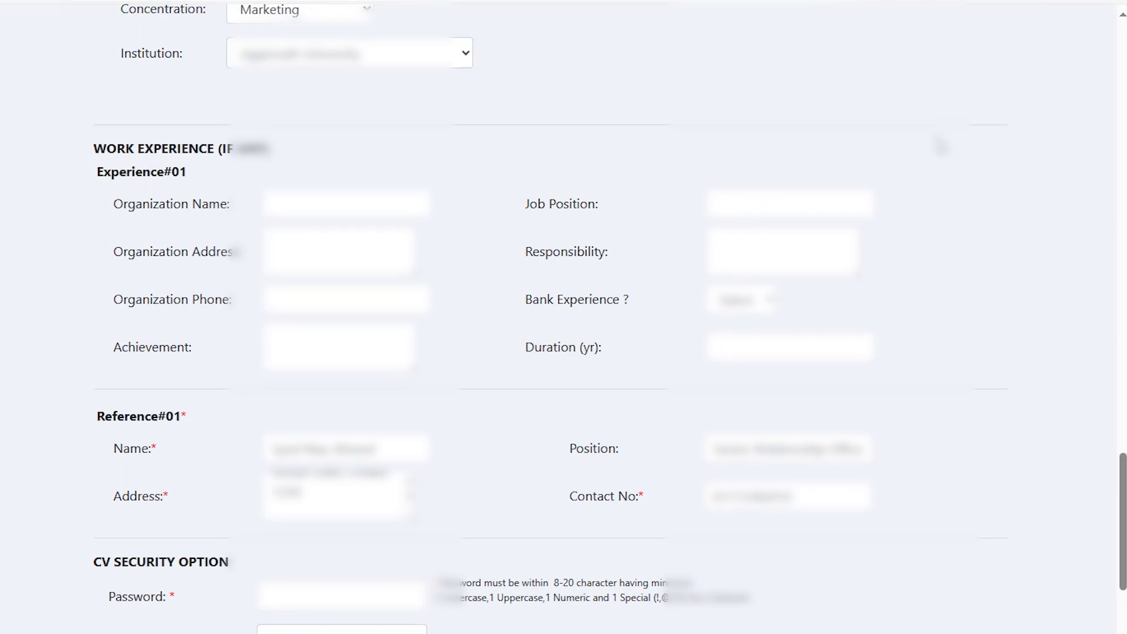
scroll(951, 203, "down", 2)
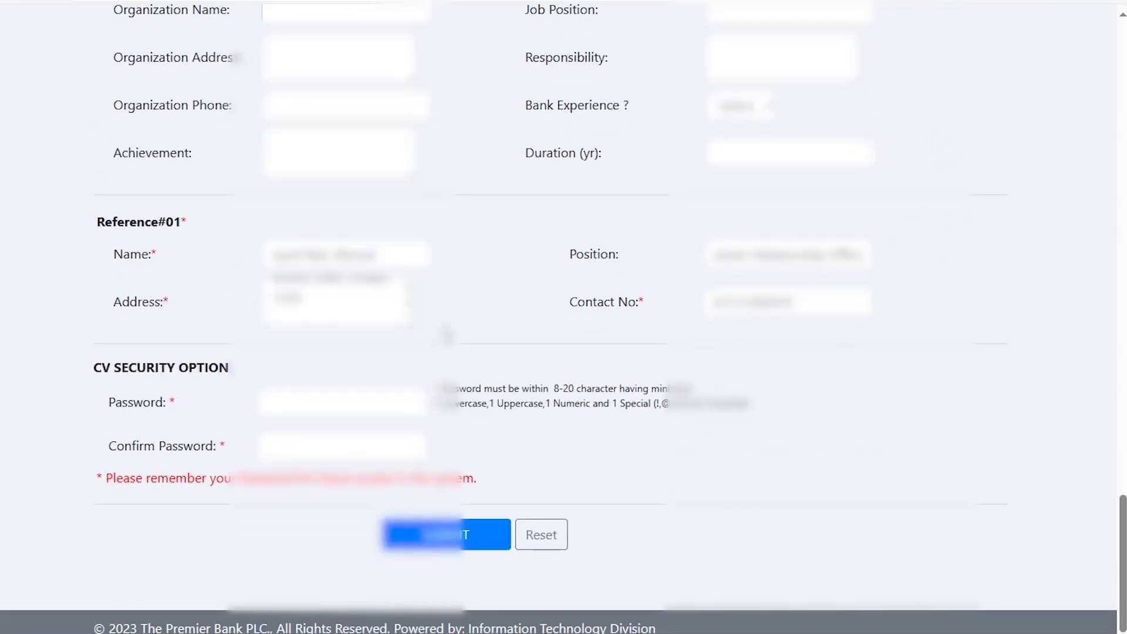
left_click(404, 323)
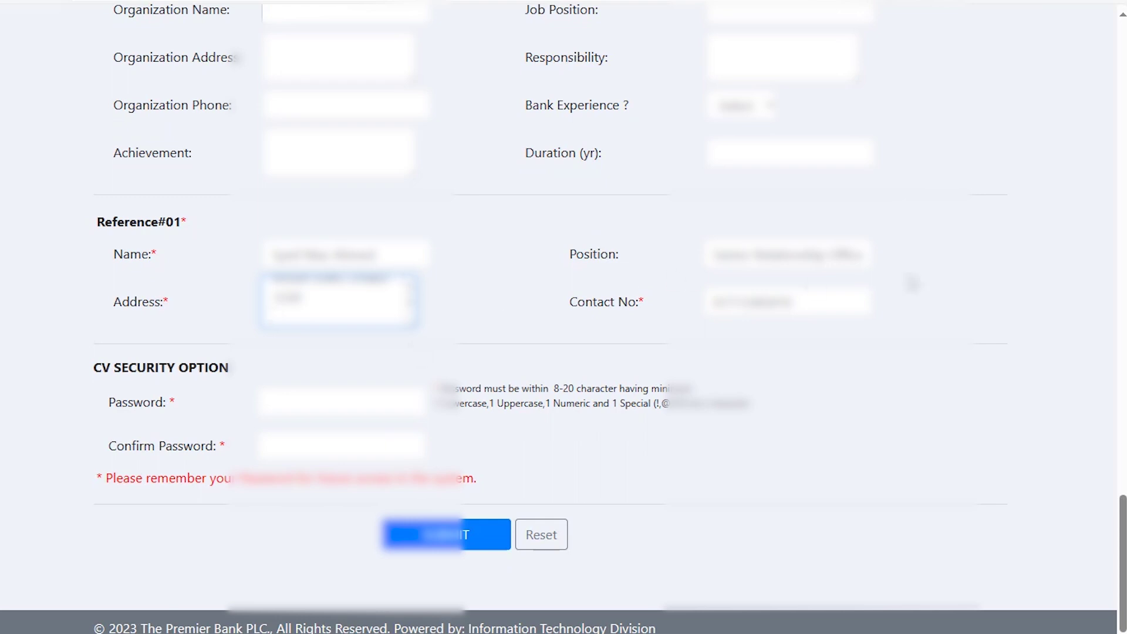
left_click(1019, 172)
double_click(118, 253)
left_click(333, 401)
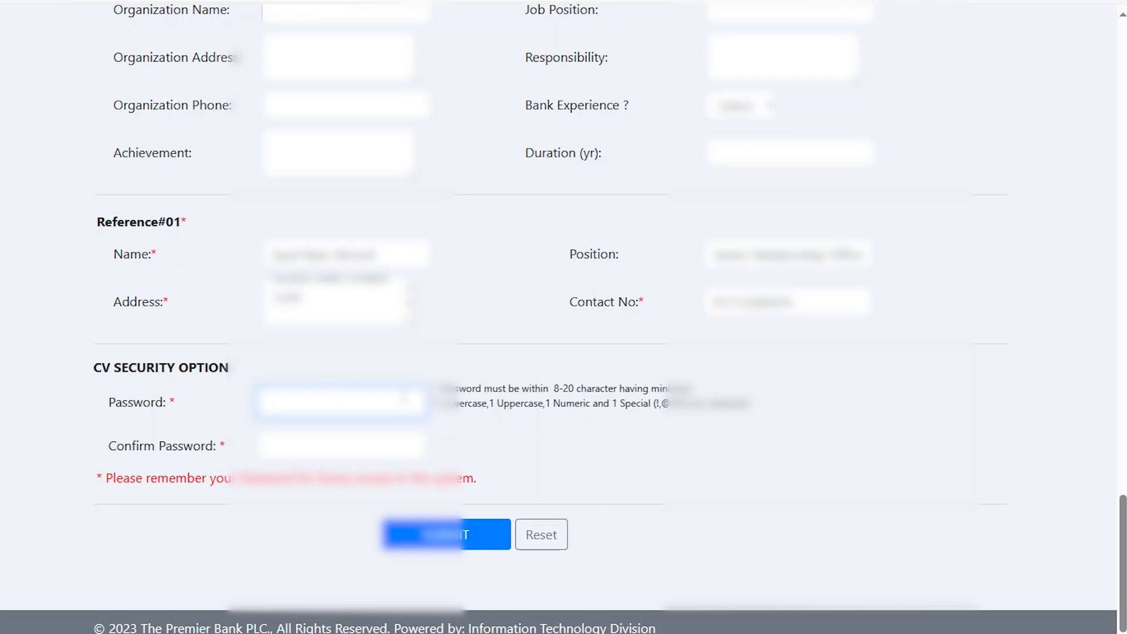
Step: Fix the typos in the Password and Confirm Password fields, then submit the application
key("BackSpace")
key("BackSpace")
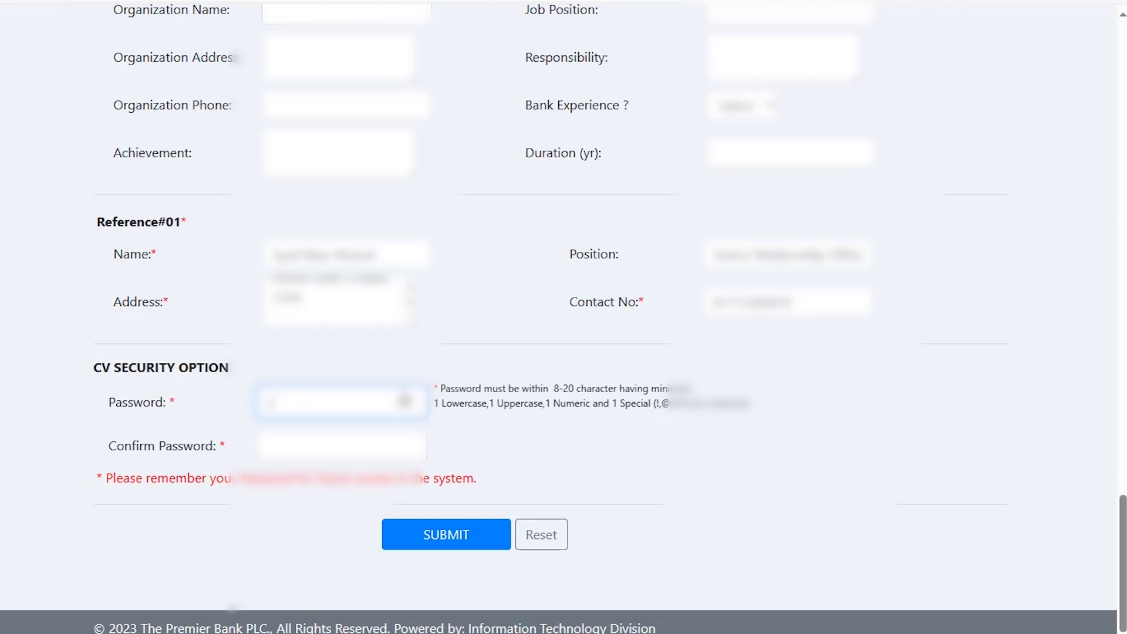
type("ssw")
left_click(341, 454)
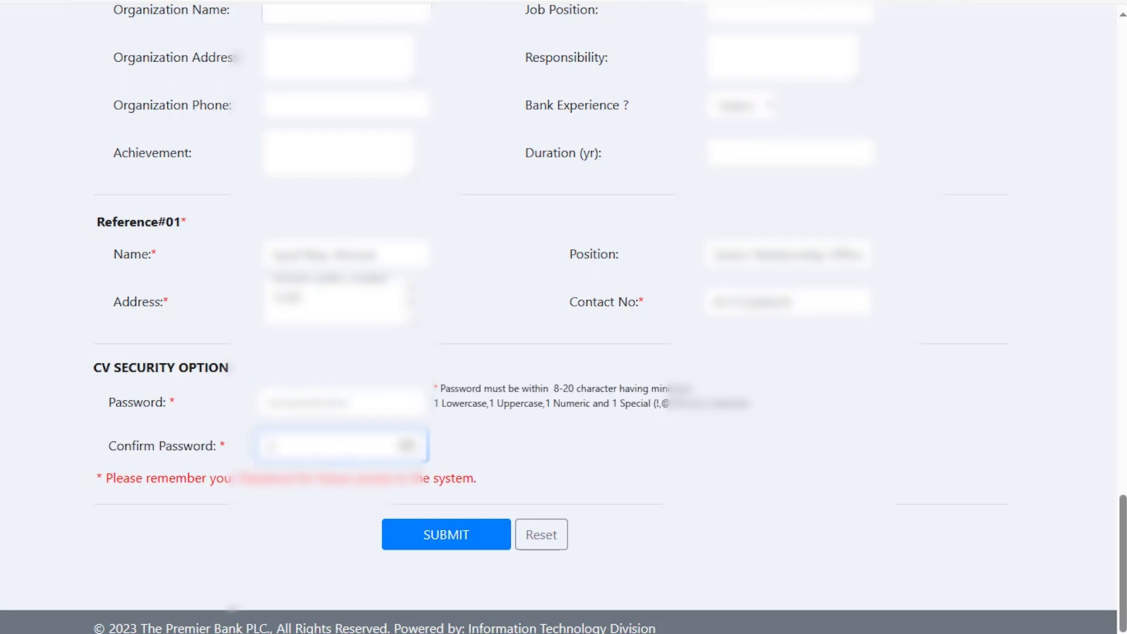
type("Pass")
key("BackSpace")
key("BackSpace")
key("BackSpace")
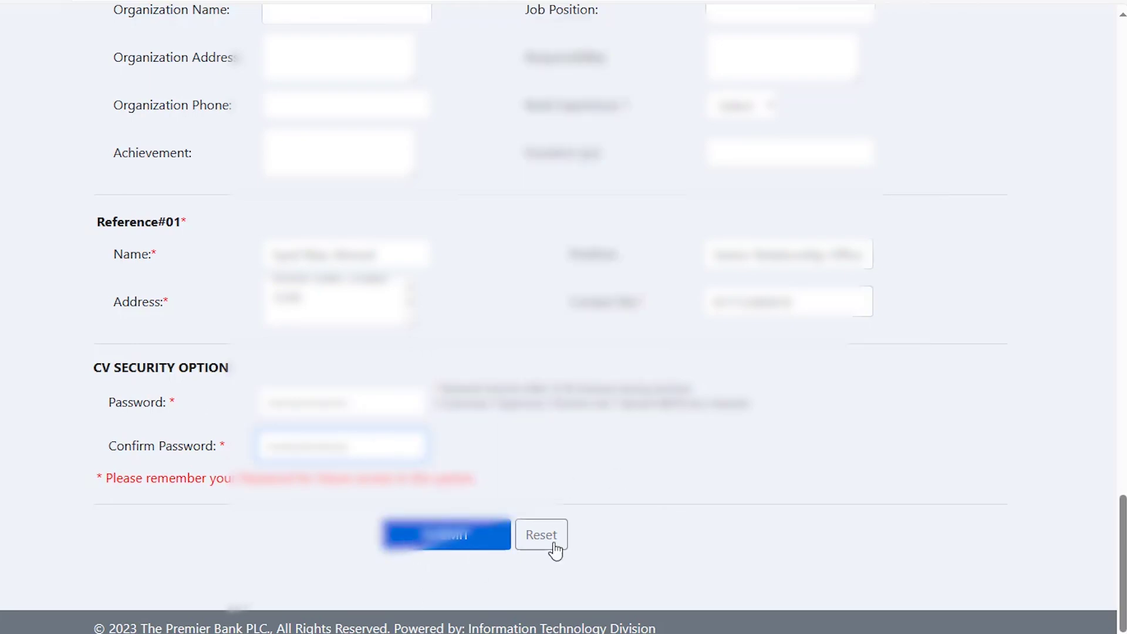
scroll(607, 496, "up", 5)
scroll(660, 511, "up", 9)
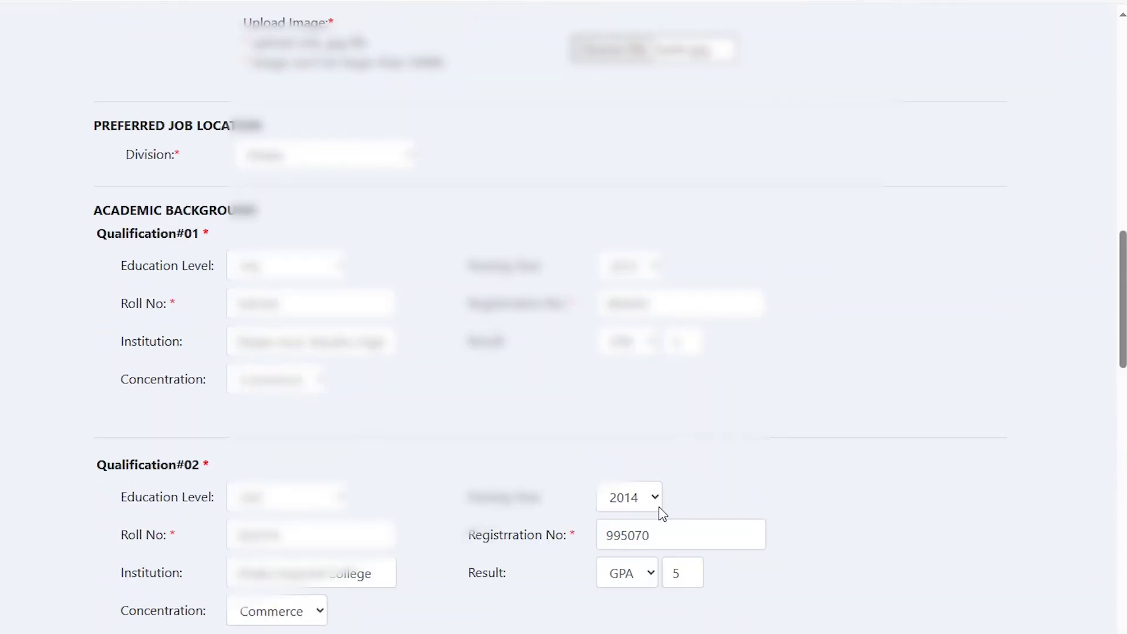
scroll(684, 524, "up", 10)
scroll(679, 534, "down", 10)
scroll(692, 537, "down", 9)
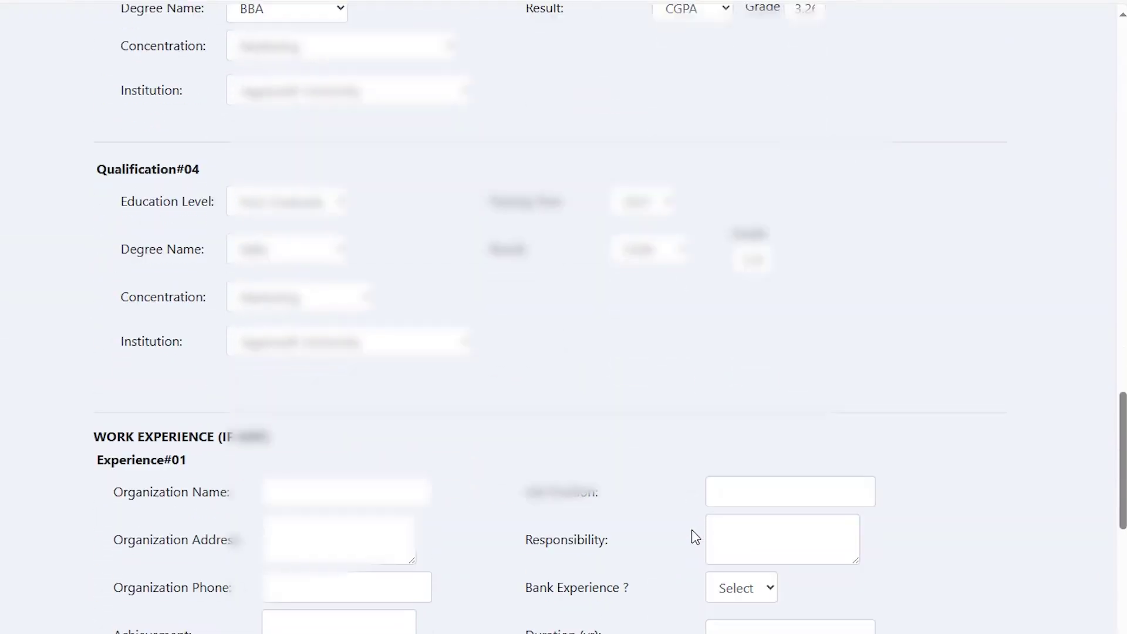
scroll(694, 538, "down", 6)
left_click(485, 539)
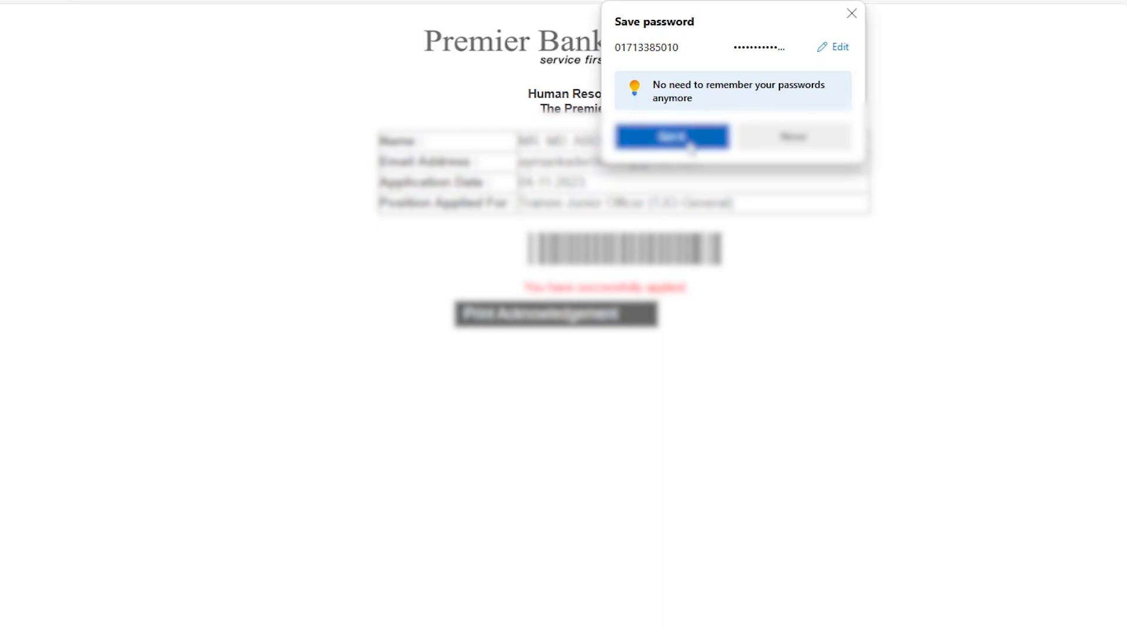
Step: Save the portal login in the browser and start printing the acknowledgement page
left_click(673, 139)
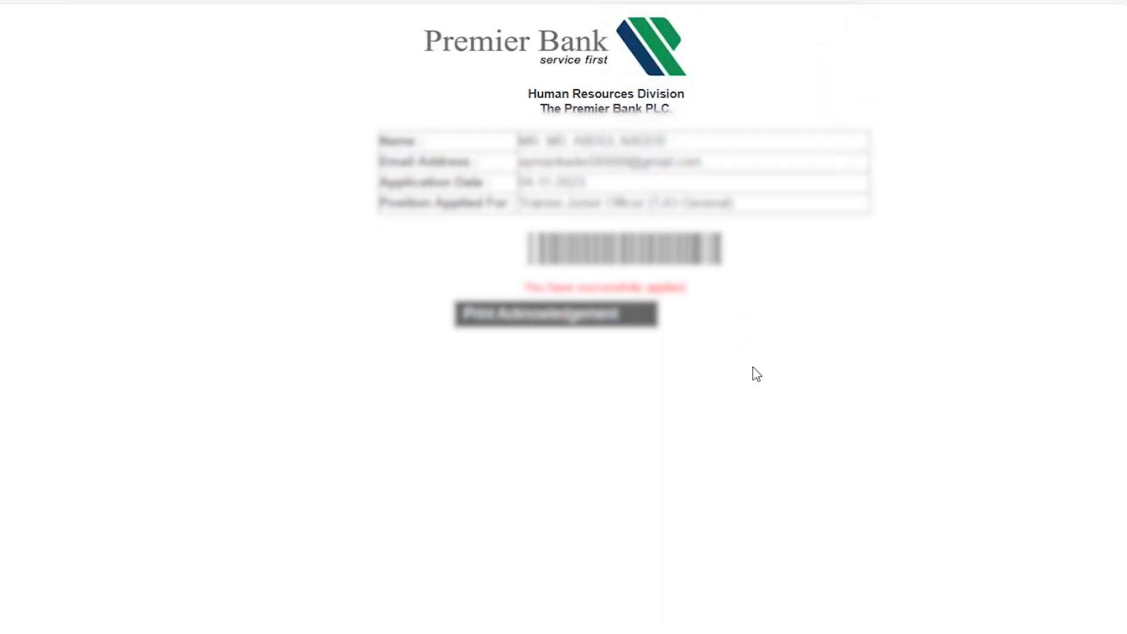
left_click(604, 315)
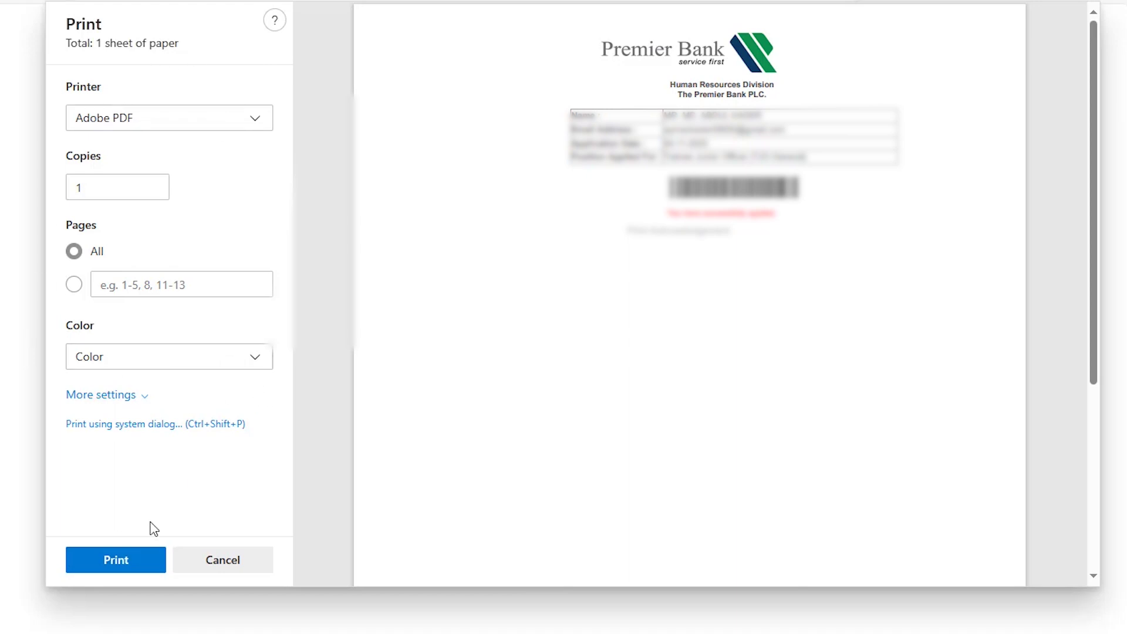
Step: Set the acknowledgement's printer to Save as PDF and continue to saving
left_click(128, 116)
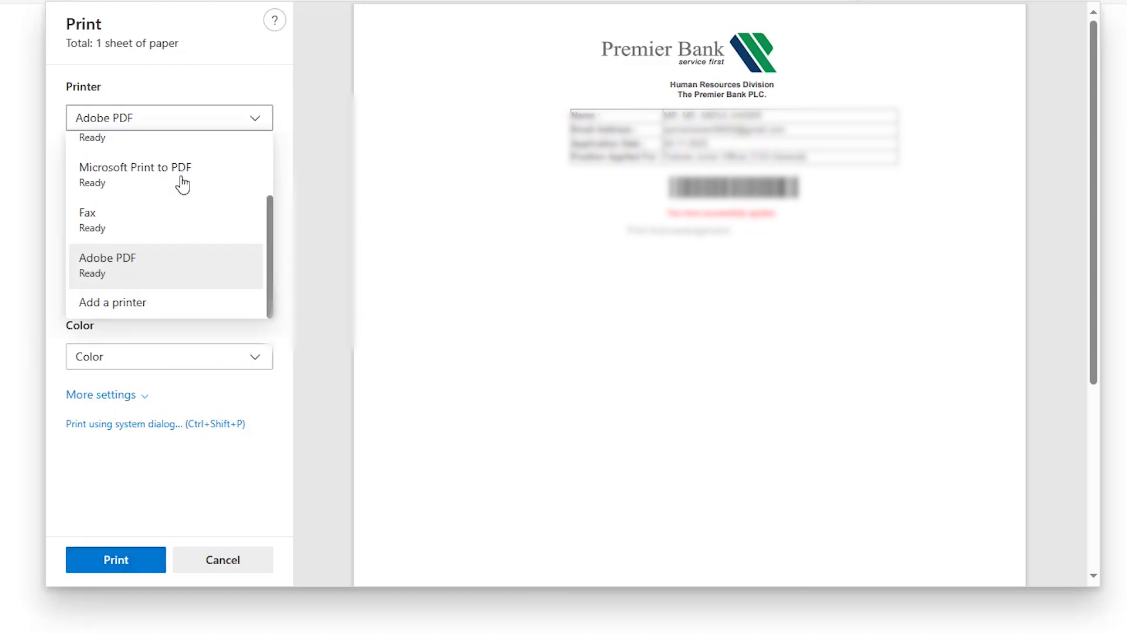
scroll(138, 146, "up", 2)
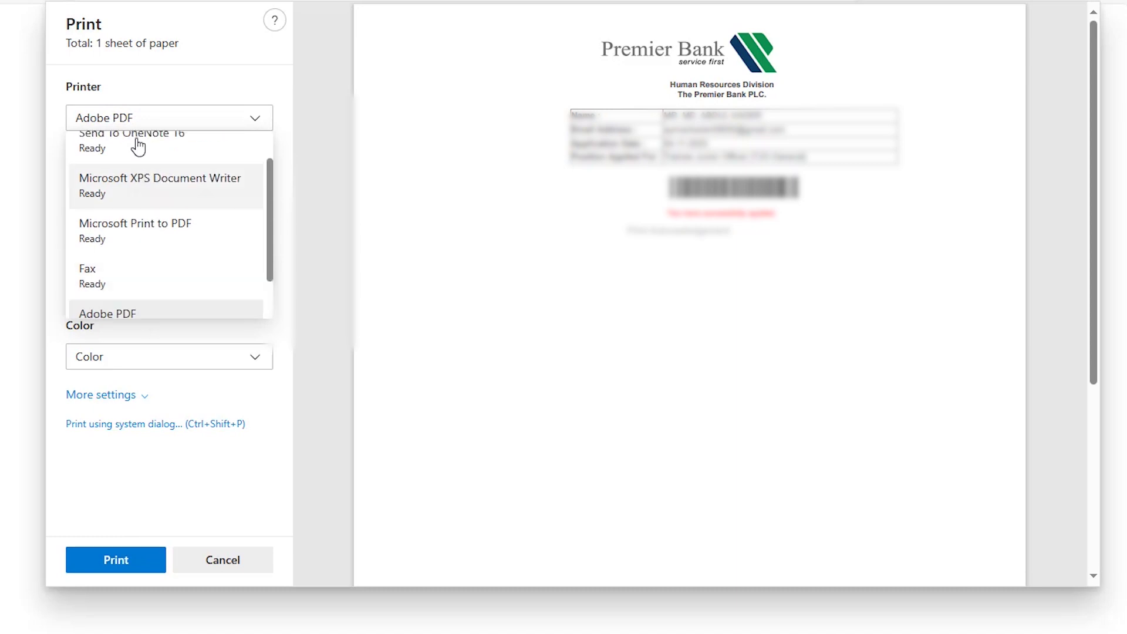
left_click(162, 147)
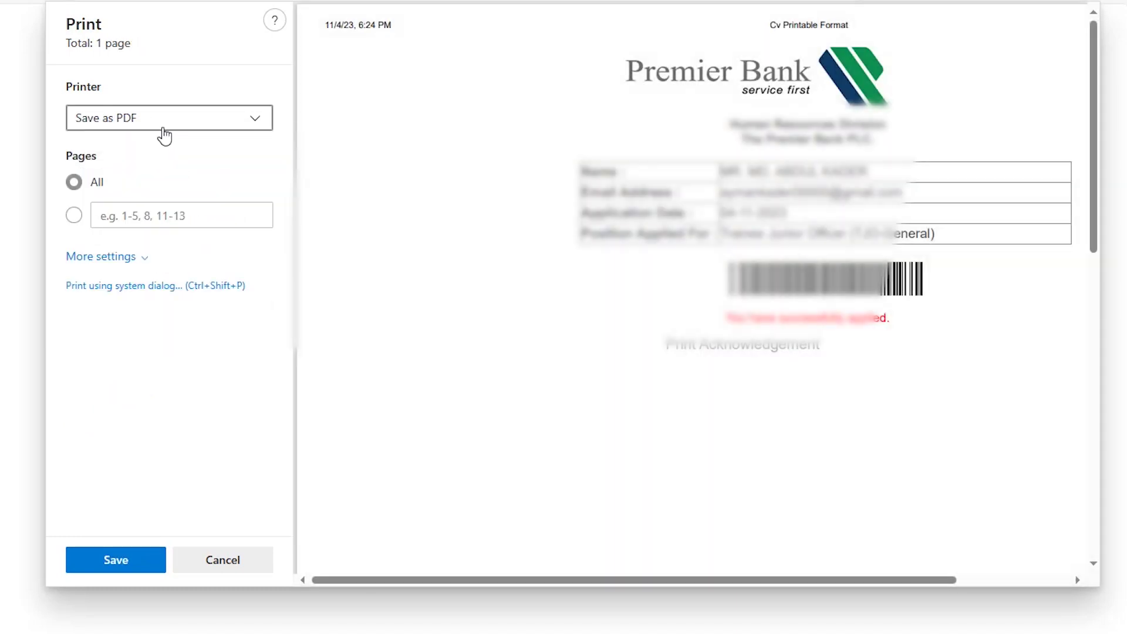
left_click(164, 124)
scroll(177, 237, "down", 1)
scroll(168, 246, "up", 1)
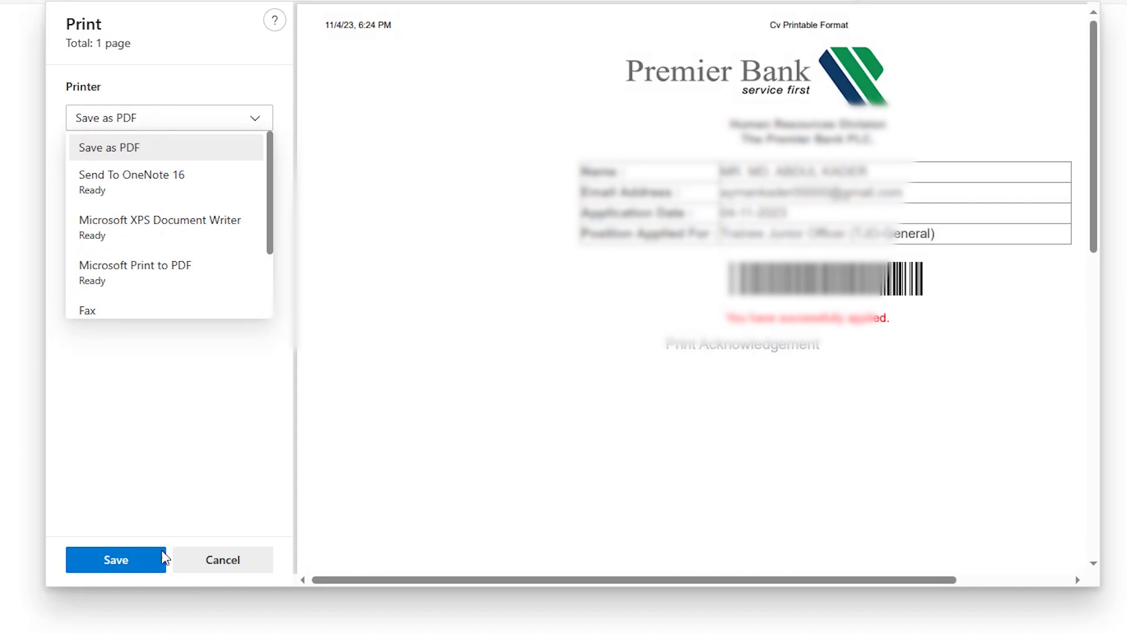
left_click(150, 564)
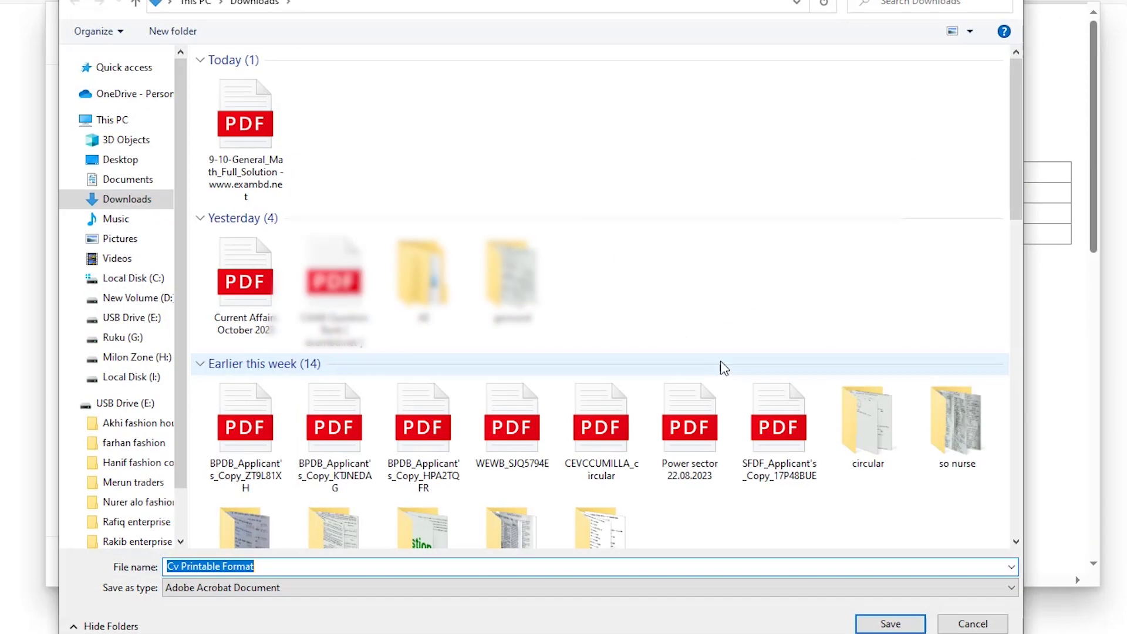
scroll(607, 360, "down", 5)
scroll(414, 397, "down", 5)
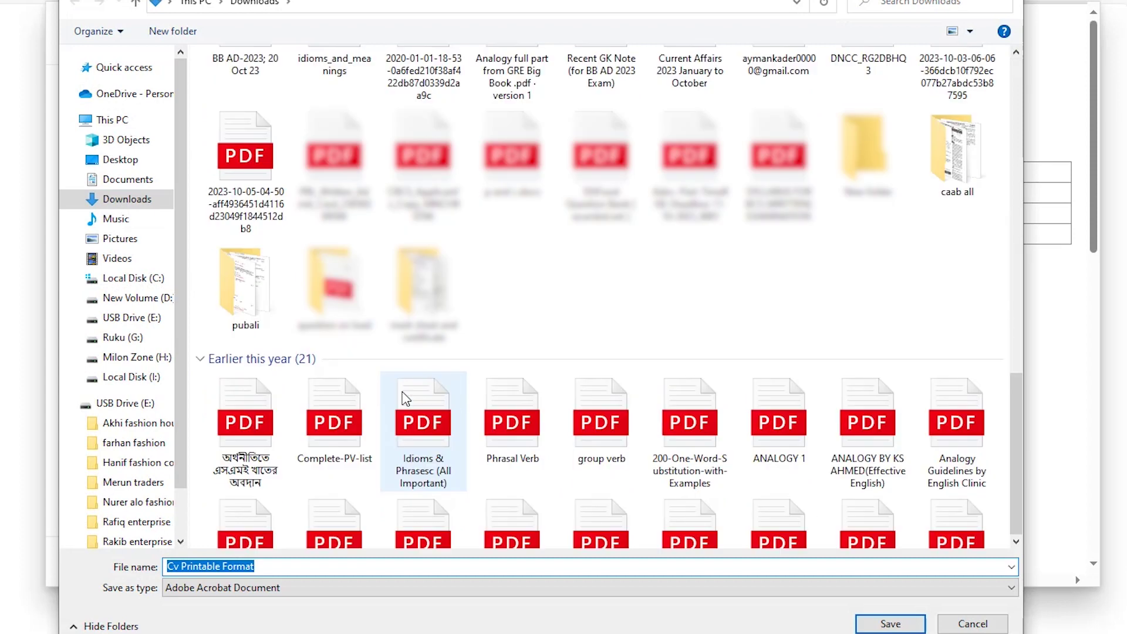
scroll(353, 440, "down", 3)
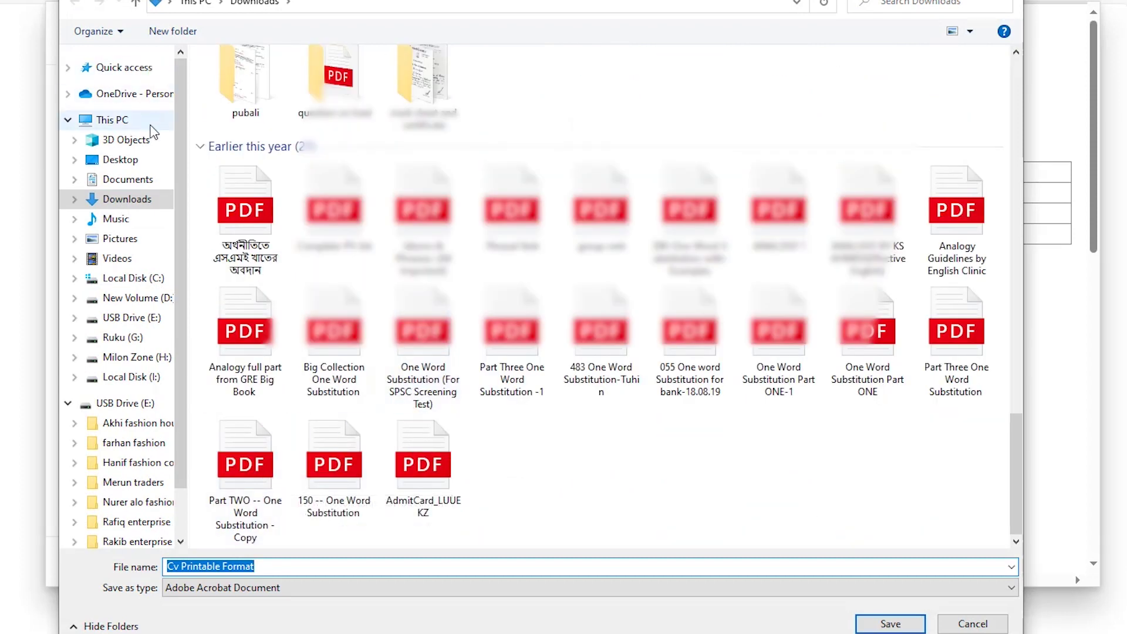
Step: Save the PDF as 'Cv Printable Format' in Downloads
left_click(882, 618)
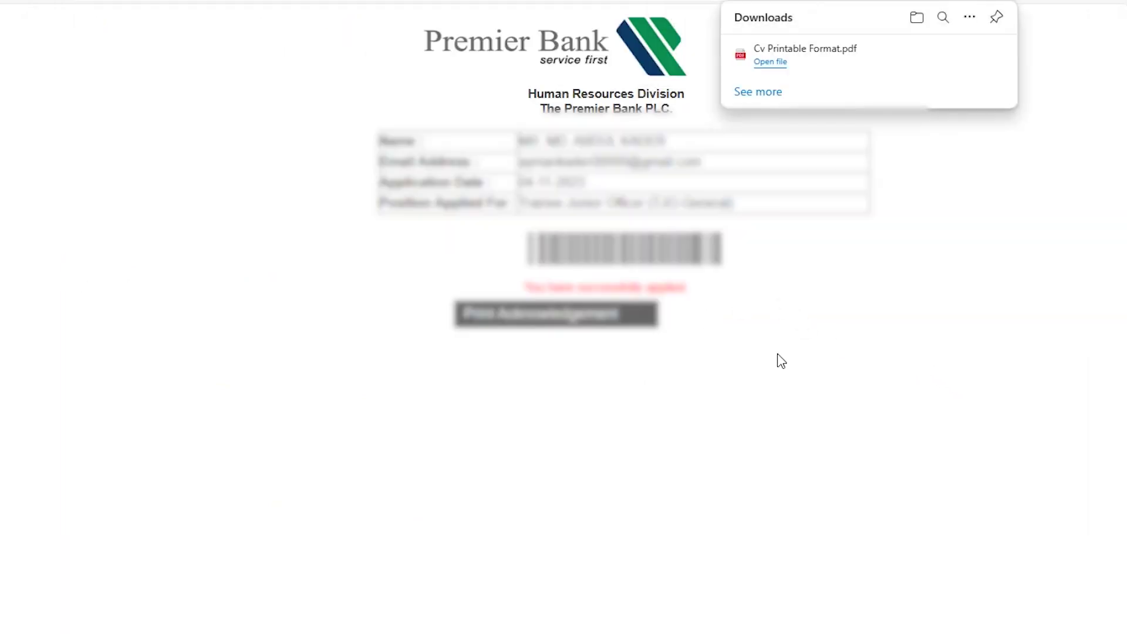
Step: Open the saved Cv Printable Format PDF from Edge's downloads and review it
left_click(770, 61)
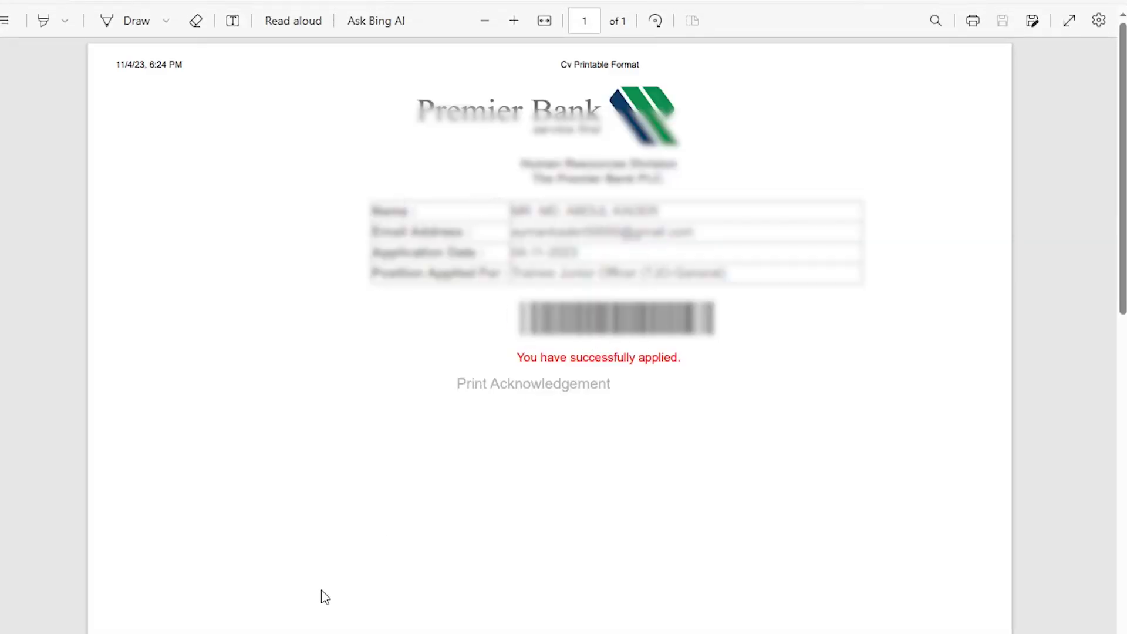
right_click(436, 608)
left_click(301, 579)
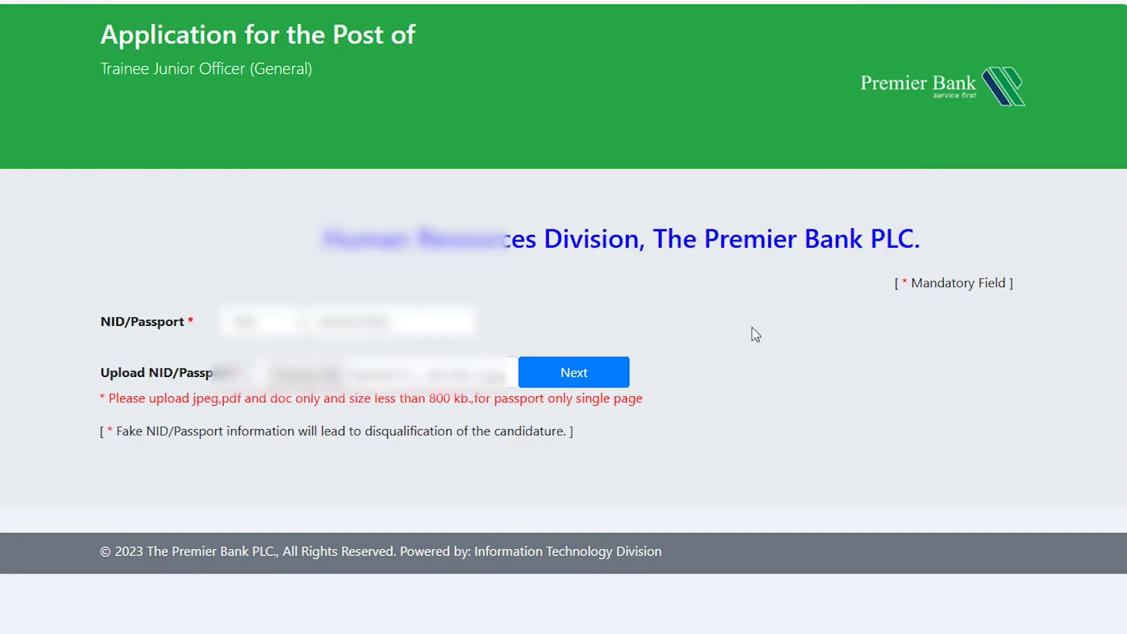
left_click(574, 372)
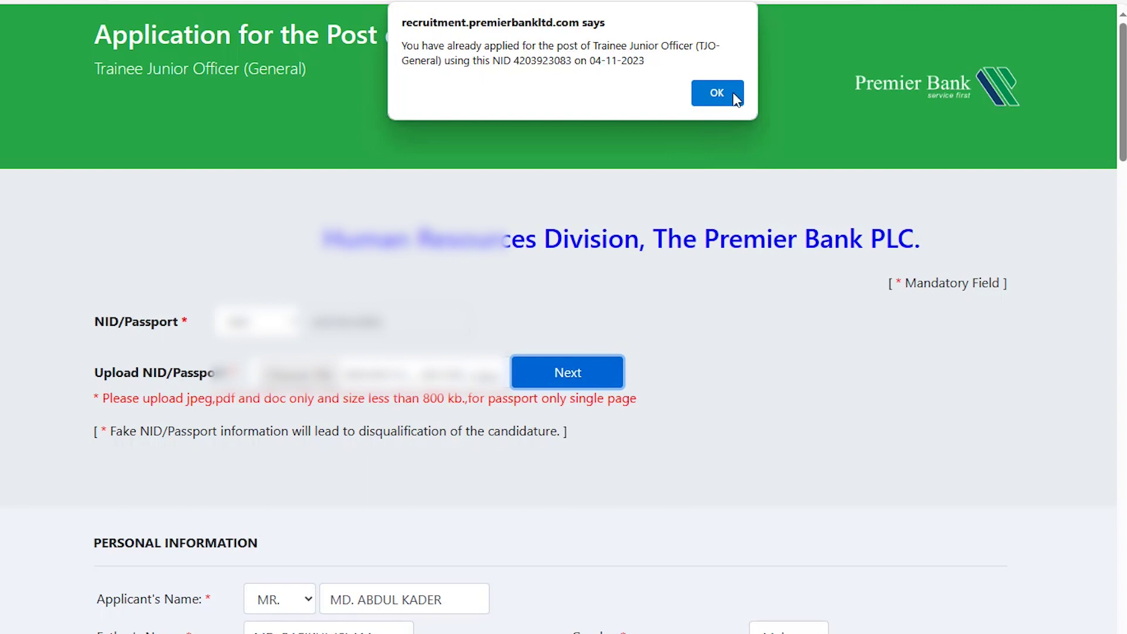
left_click(717, 92)
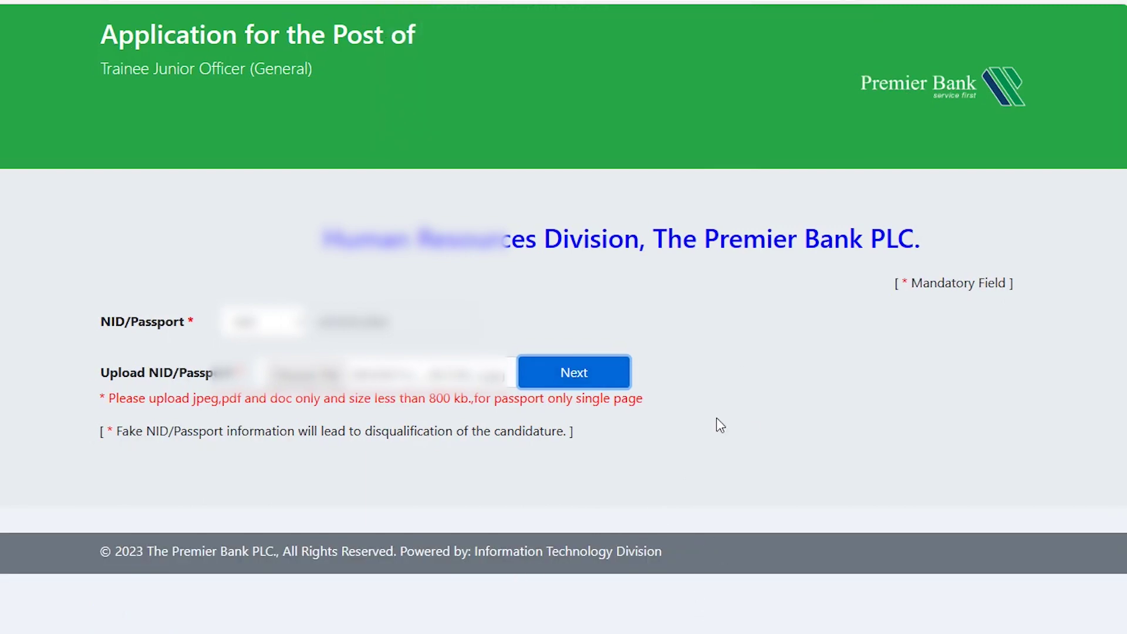